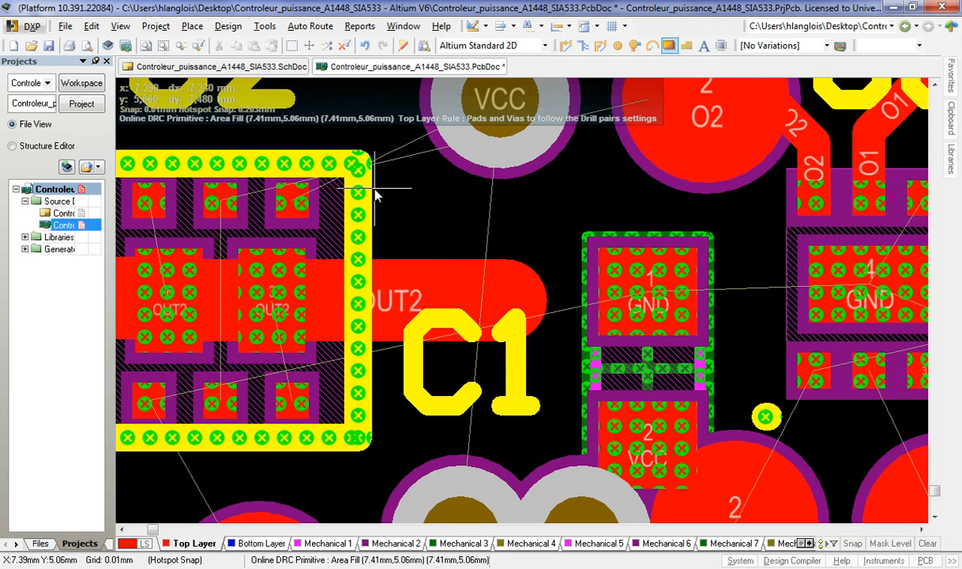
# Place a top-layer fill over the OUT2 track between U2 and C1 and enlarge it to about 1.7 × 2.3 mm.
pyautogui.click(495, 377)
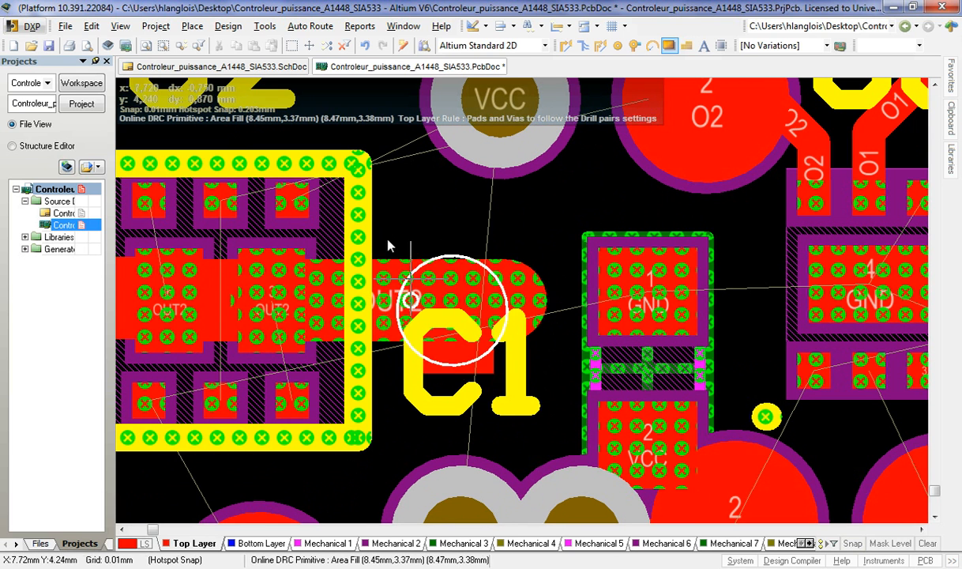
pyautogui.click(374, 194)
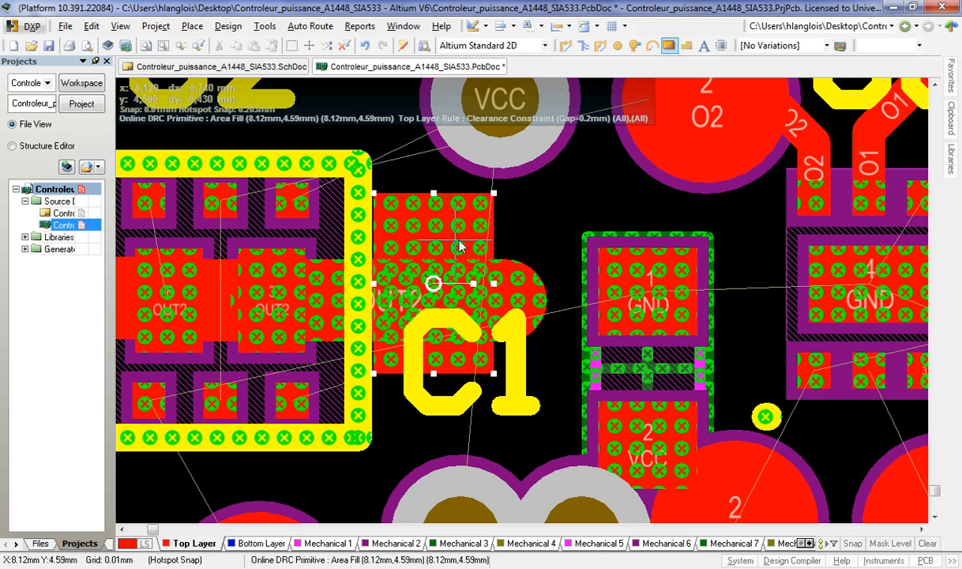
pyautogui.click(460, 356)
pyautogui.click(410, 339)
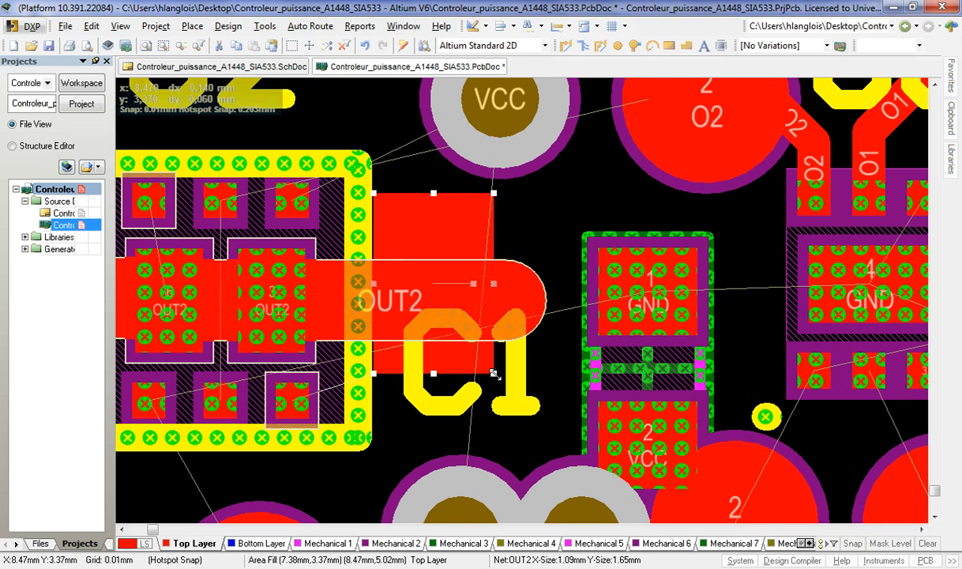
pyautogui.moveTo(495, 374); pyautogui.dragTo(563, 444)
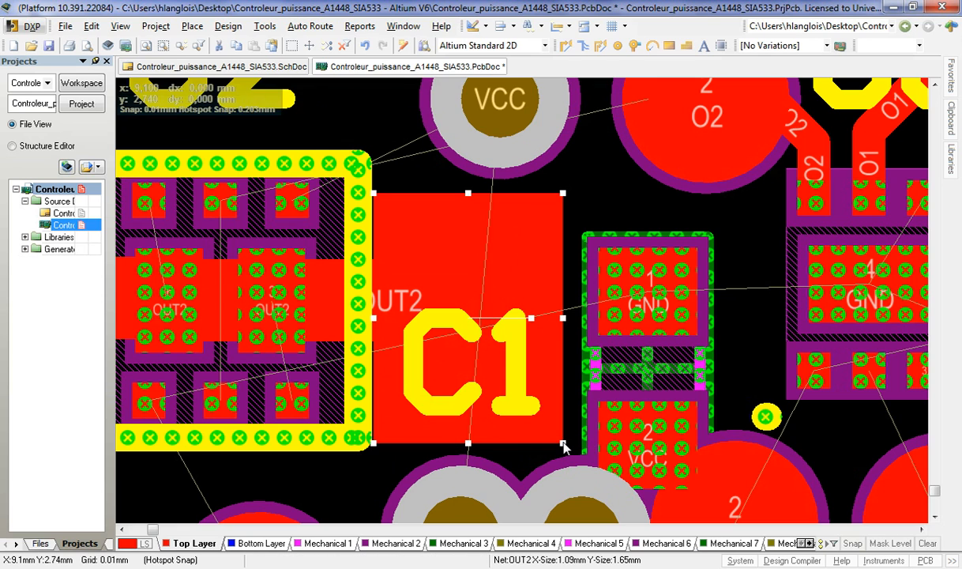
# Place a vertical top-layer fill about 0.92 × 5.62 mm over the OUT2 track between the OUT2 pads and U2.
pyautogui.keyDown('shift'); pyautogui.hscroll(-5, 461, 417); pyautogui.keyUp('shift')
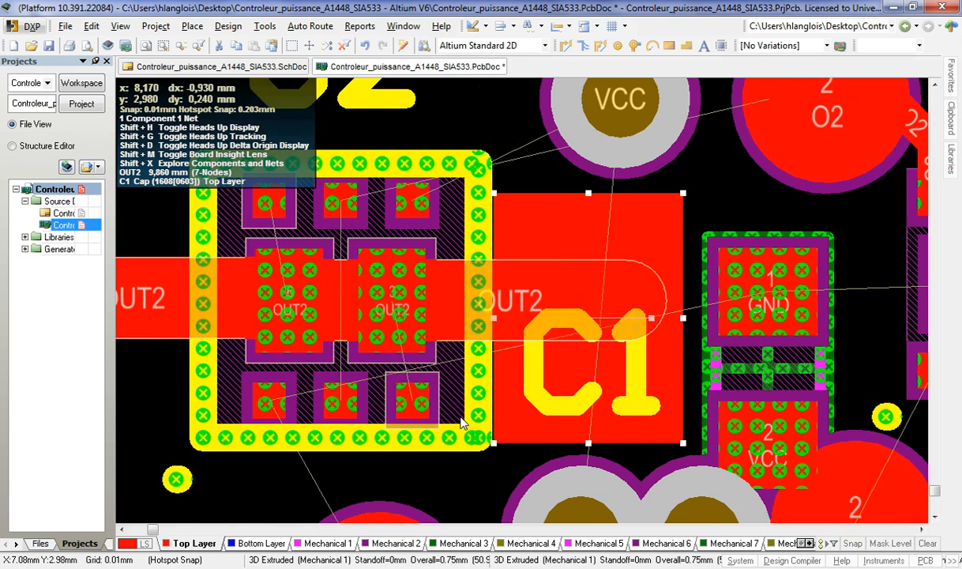
pyautogui.keyDown('ctrl'); pyautogui.scroll(-4, 461, 422); pyautogui.keyUp('ctrl')
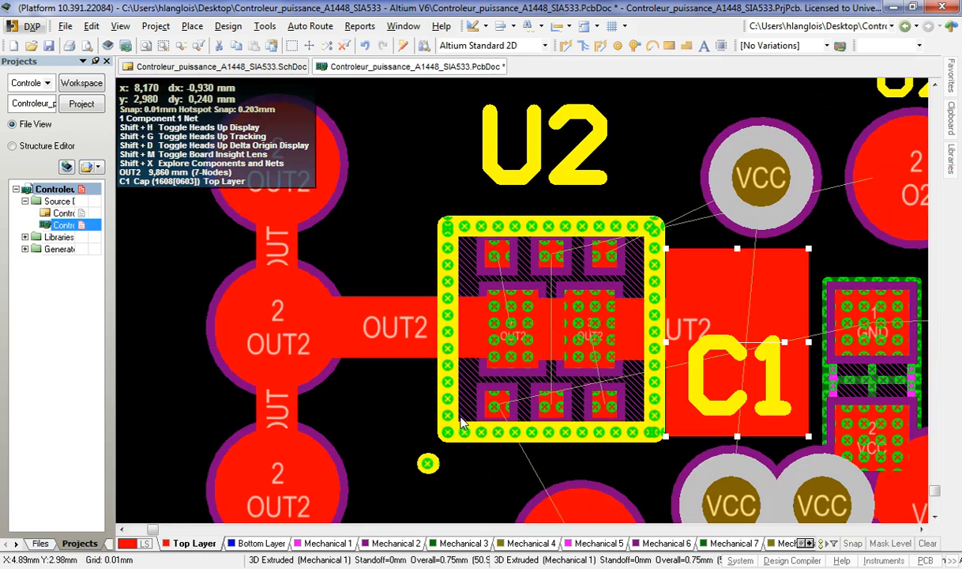
pyautogui.keyDown('shift'); pyautogui.hscroll(-2, 463, 424); pyautogui.keyUp('shift')
pyautogui.scroll(-2, 463, 424)
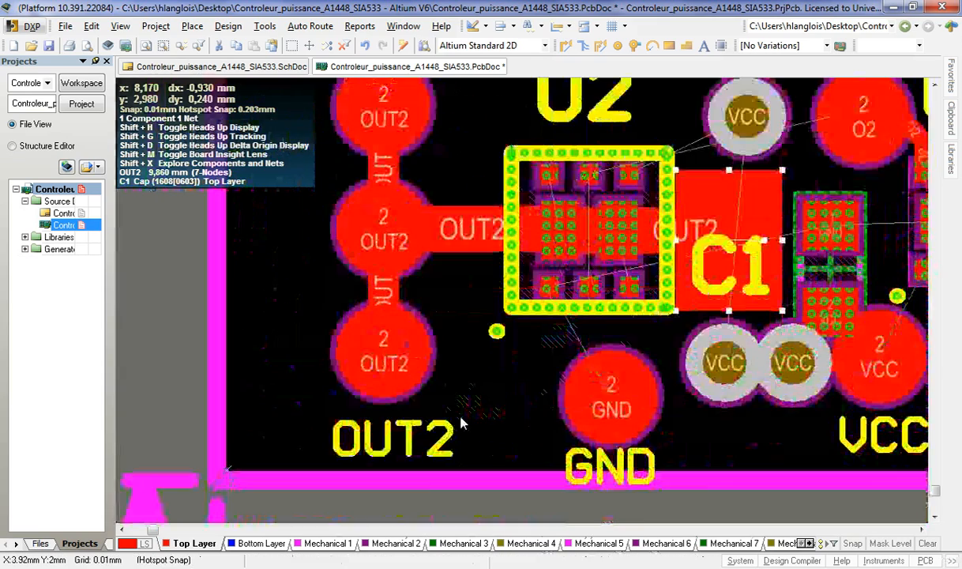
pyautogui.scroll(1, 463, 424)
pyautogui.click(668, 45)
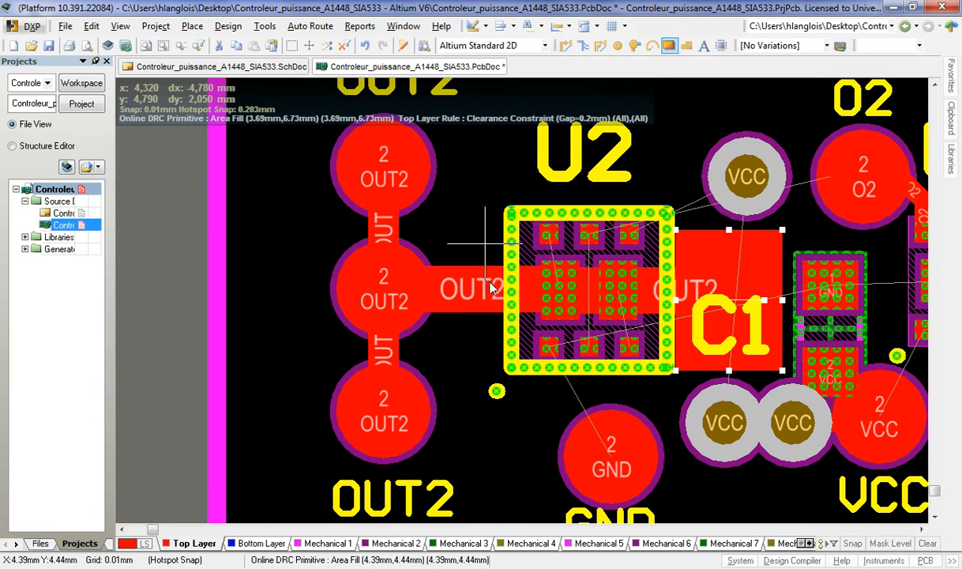
pyautogui.click(486, 327)
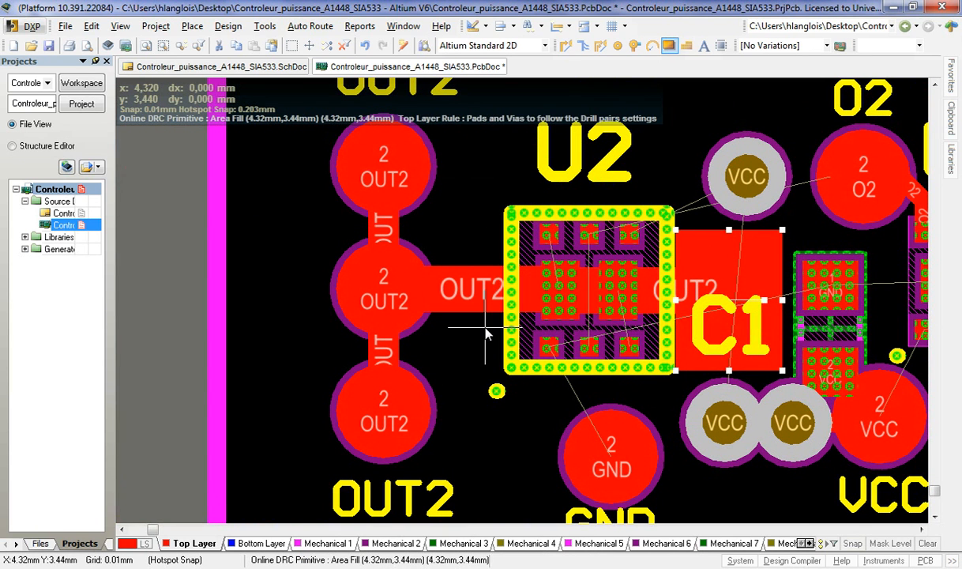
pyautogui.rightClick(506, 433)
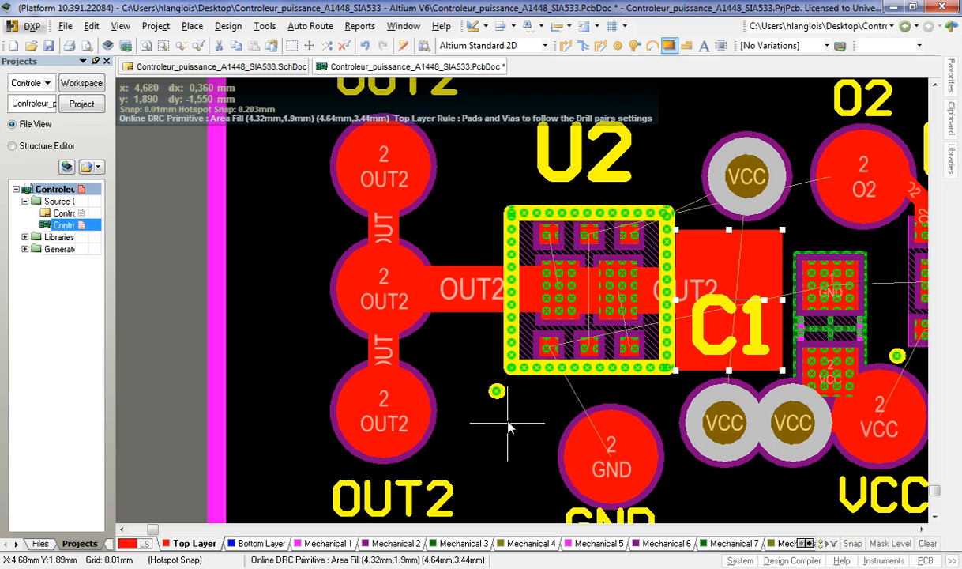
pyautogui.click(448, 122)
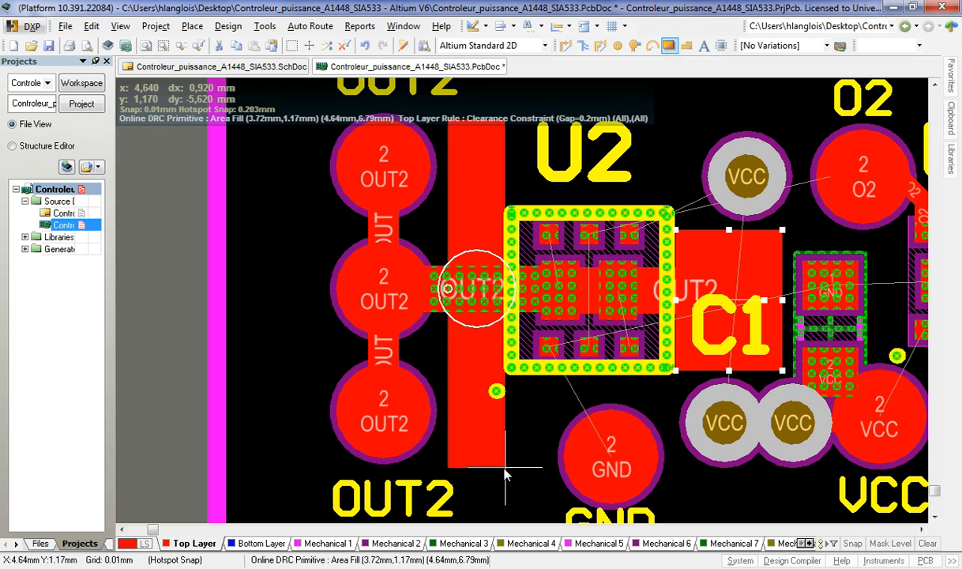
pyautogui.click(506, 468)
pyautogui.rightClick(510, 434)
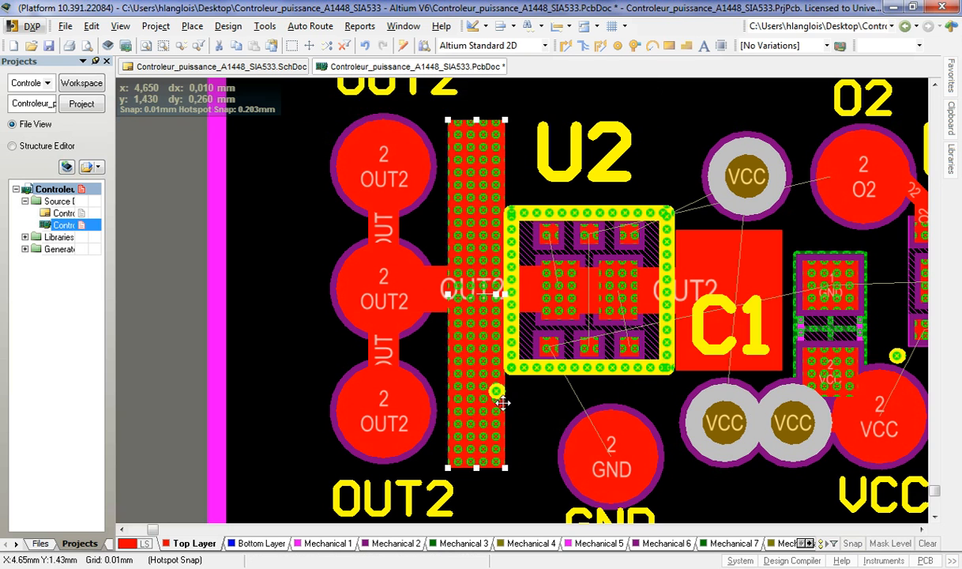
# Check the net assignment and available nets in the properties of the new vertical fill, leaving them unchanged.
pyautogui.doubleClick(483, 363)
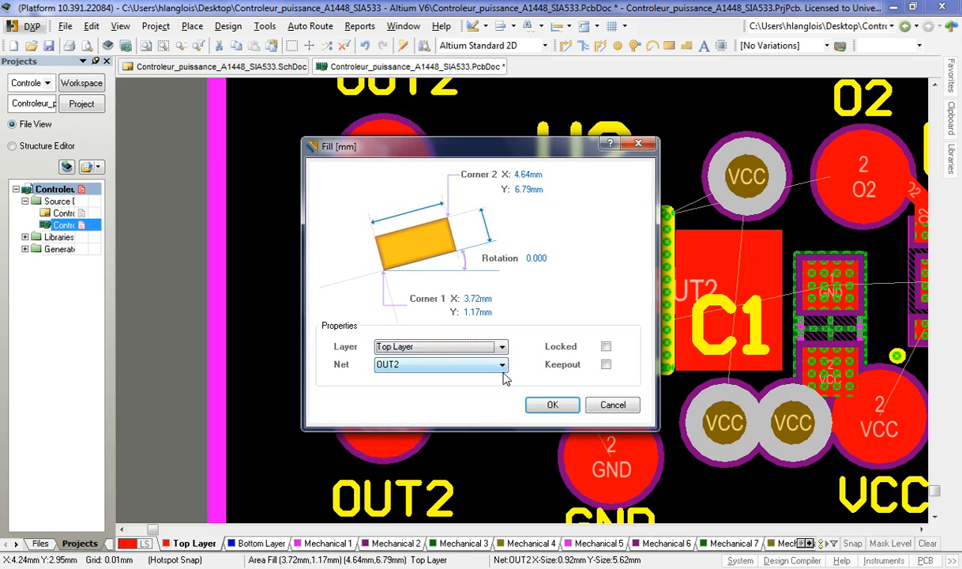
pyautogui.click(501, 366)
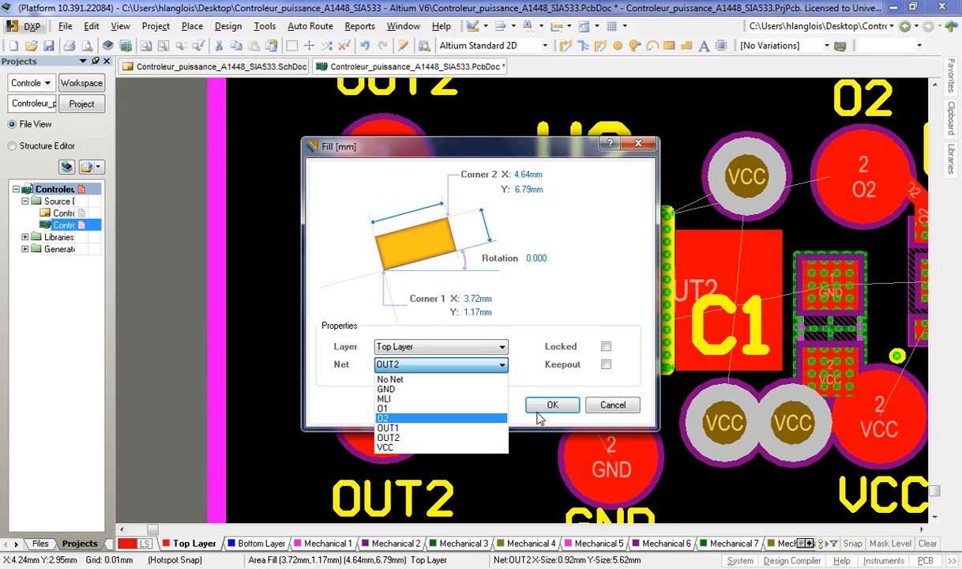
pyautogui.click(609, 405)
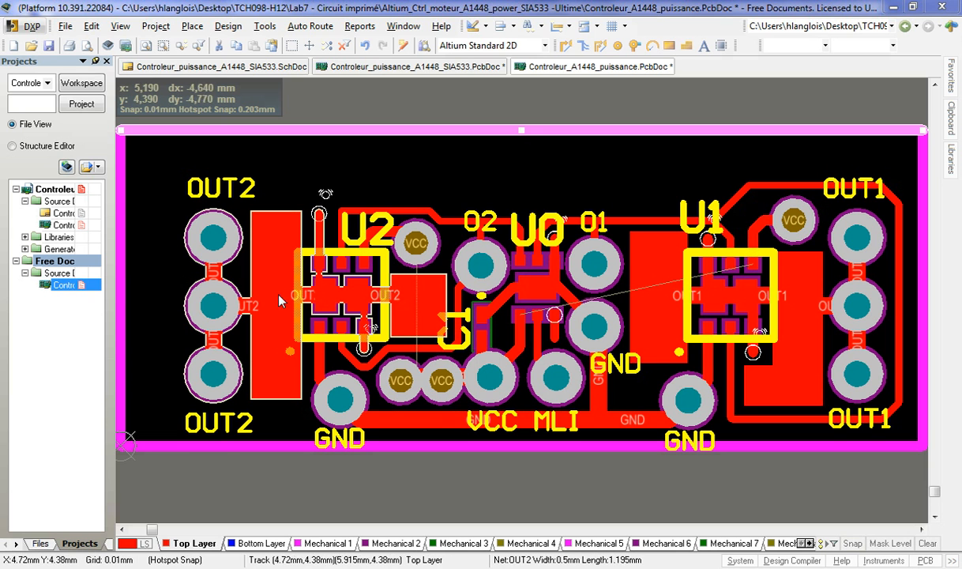
# Highlight the OUT1 net on the Controleur_A1448_puissance.PcbDoc board to examine its fills and tracks, and clear the highlight.
pyautogui.keyDown('ctrl'); pyautogui.click(793, 293); pyautogui.keyUp('ctrl')
pyautogui.press('shift')
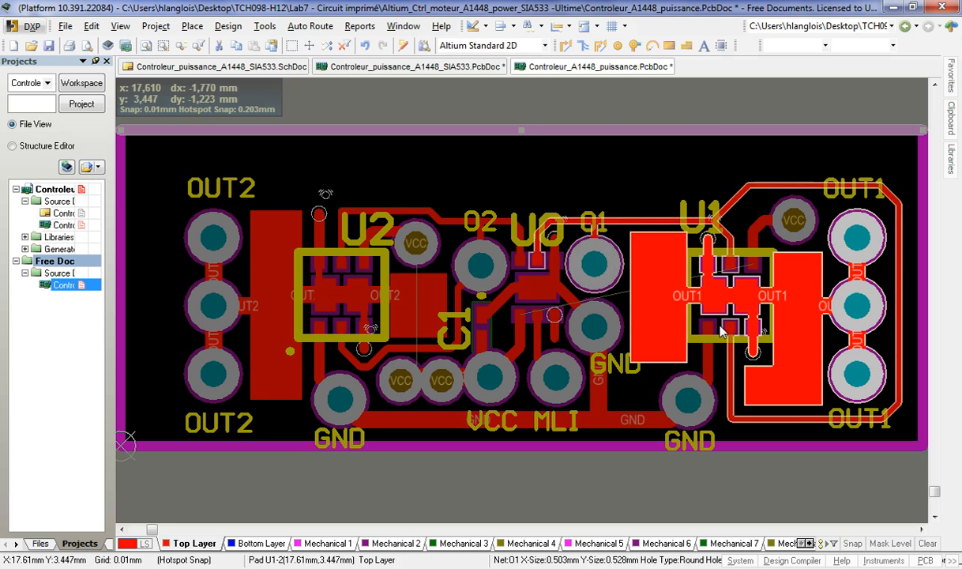
pyautogui.press('shift')
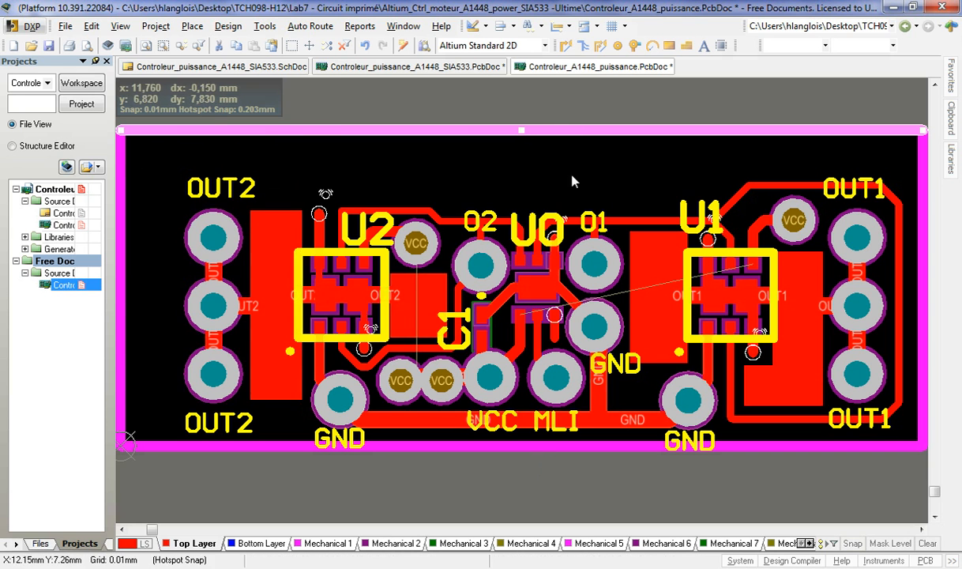
# Move the upper keep-out line down to Y 8.12 mm and redefine the board shape from the four selected outline lines.
pyautogui.moveTo(609, 130); pyautogui.dragTo(618, 165)
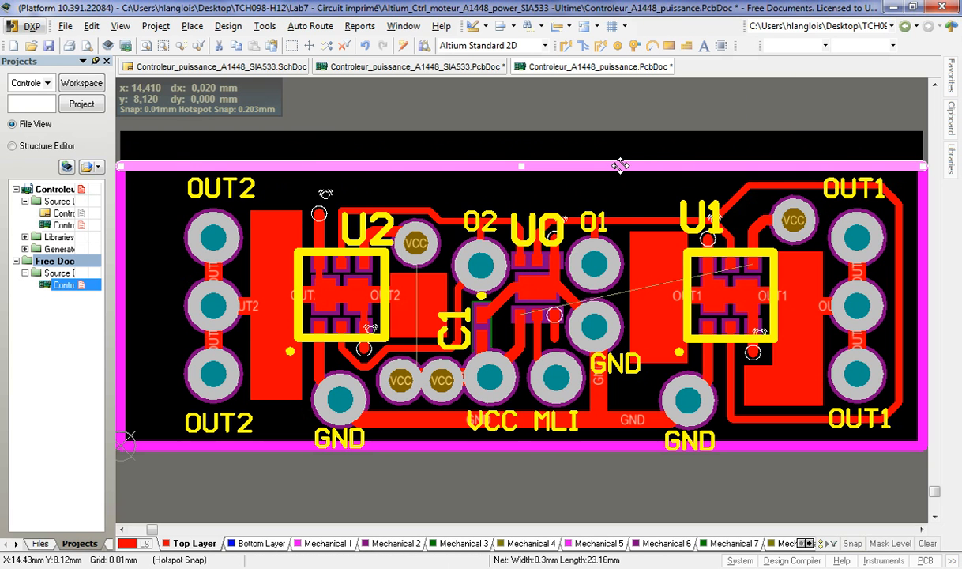
pyautogui.click(123, 216)
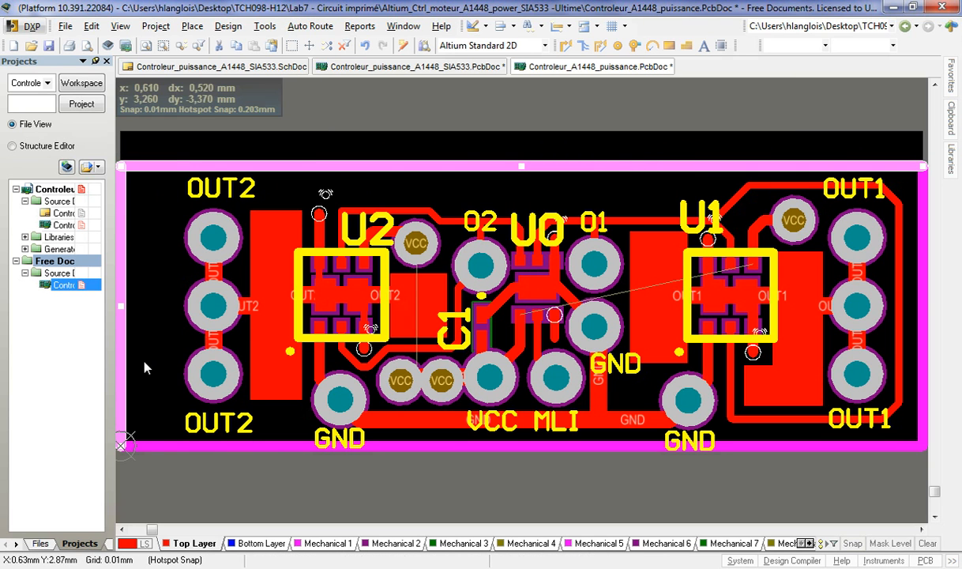
pyautogui.keyDown('shift'); pyautogui.click(168, 444); pyautogui.keyUp('shift')
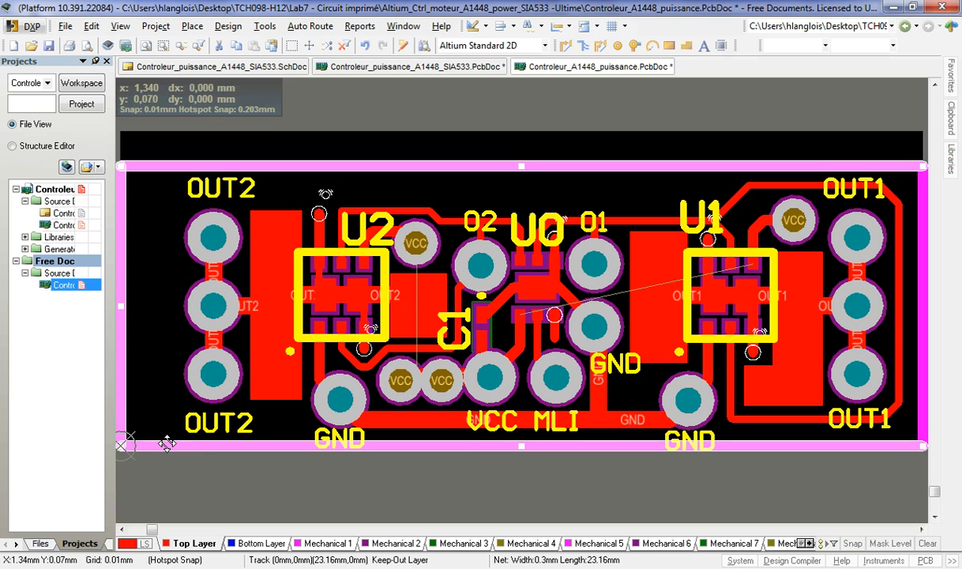
pyautogui.keyDown('shift'); pyautogui.click(921, 331); pyautogui.keyUp('shift')
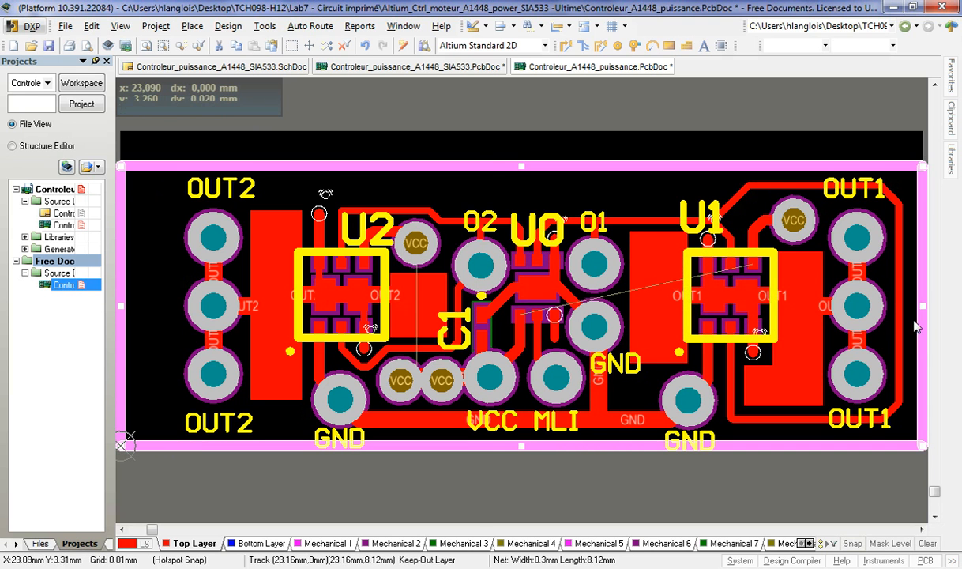
pyautogui.click(267, 27)
pyautogui.moveTo(292, 28)
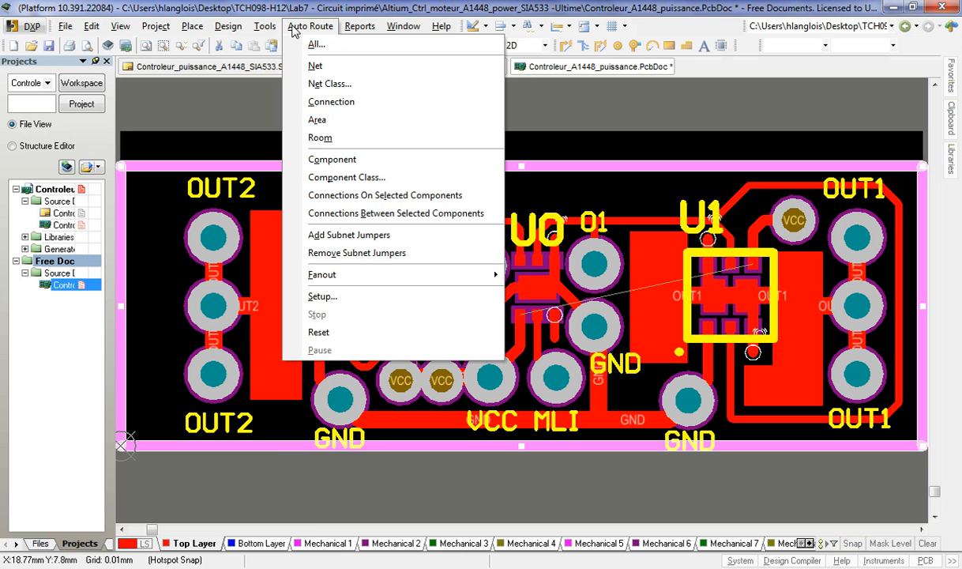
pyautogui.moveTo(229, 28)
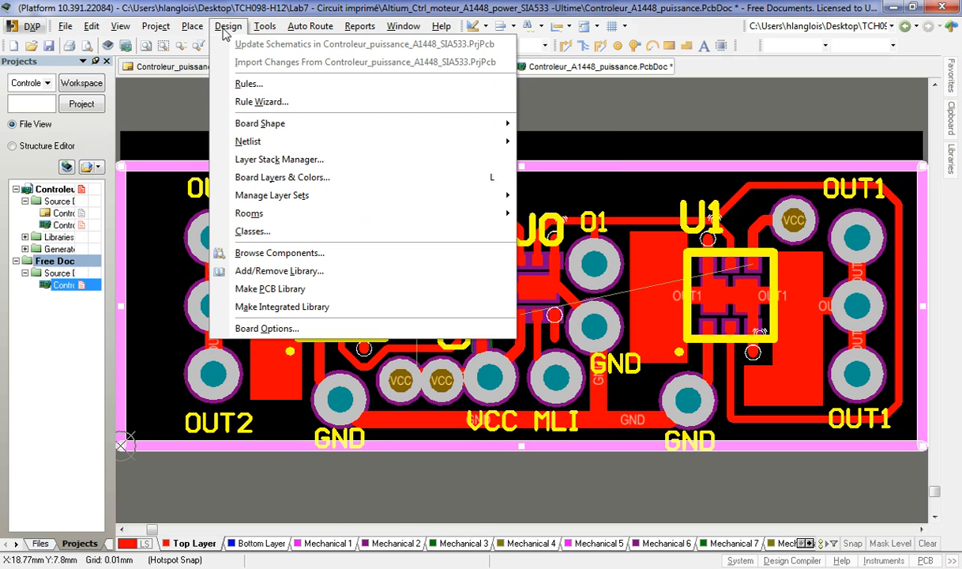
pyautogui.moveTo(267, 128)
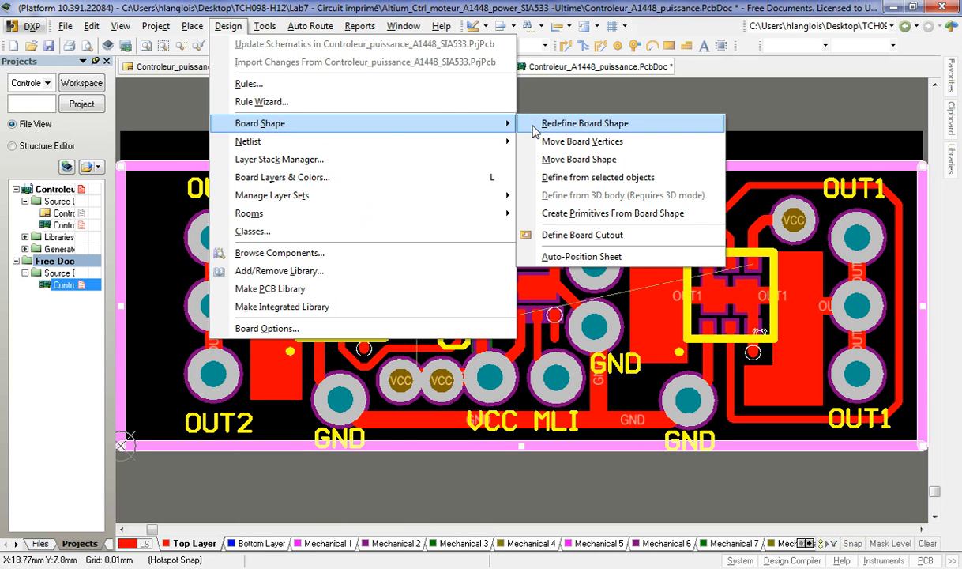
pyautogui.click(620, 177)
pyautogui.press('shift')
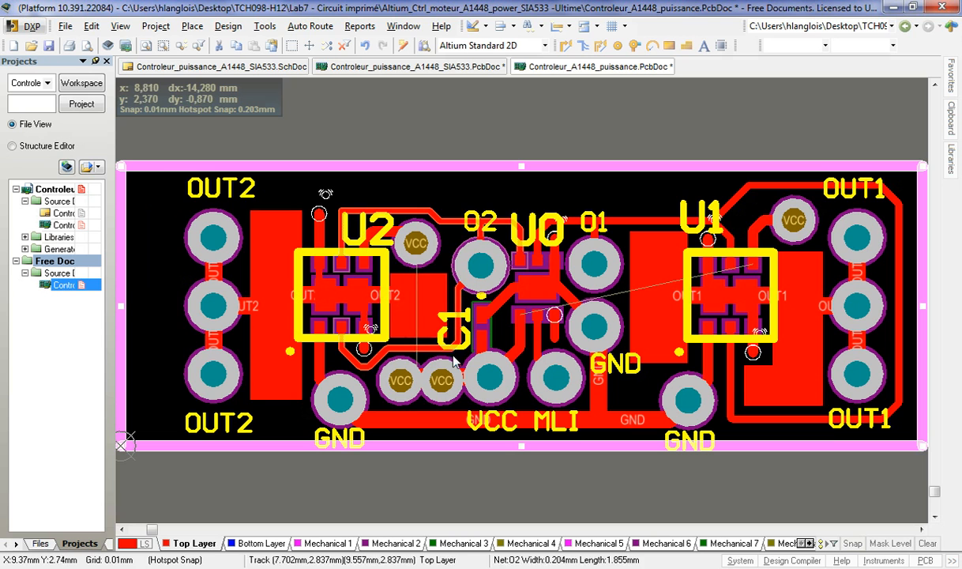
pyautogui.click(565, 47)
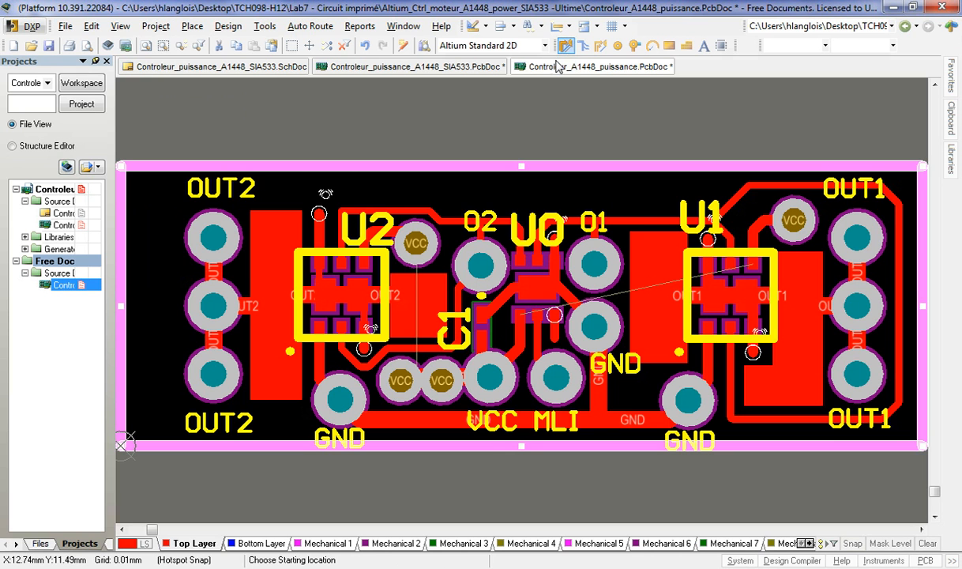
pyautogui.scroll(-5, 472, 374)
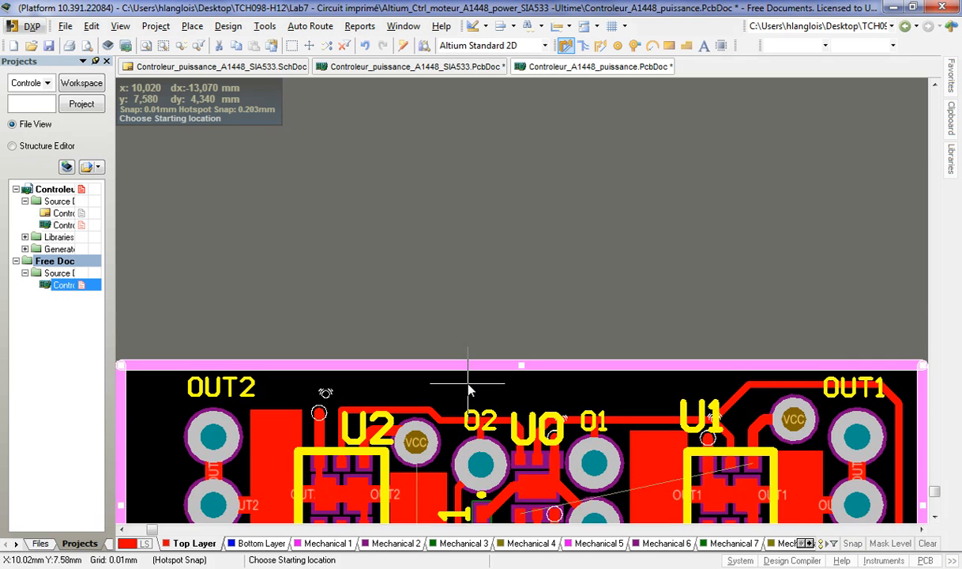
pyautogui.scroll(-5, 379, 315)
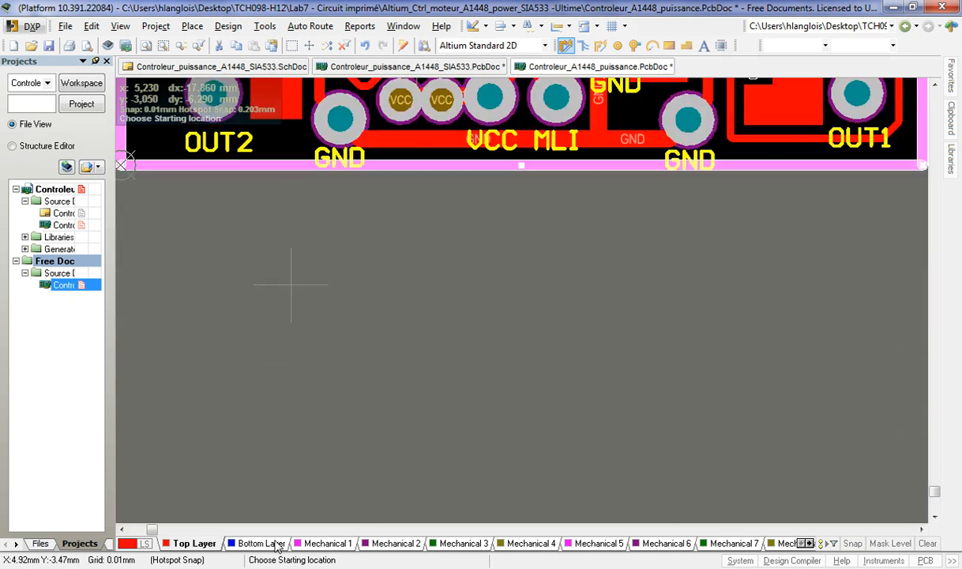
pyautogui.scroll(5, 397, 294)
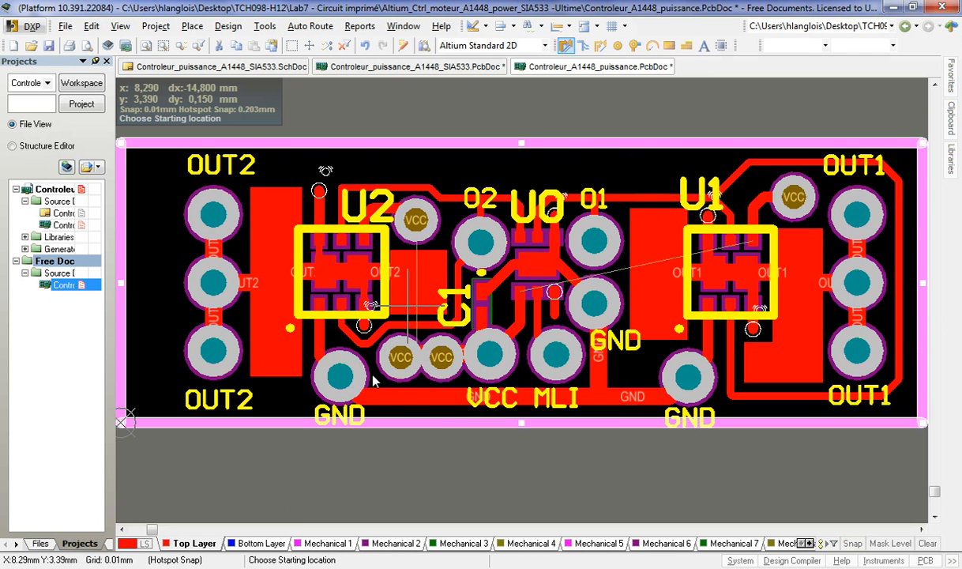
pyautogui.rightClick(371, 375)
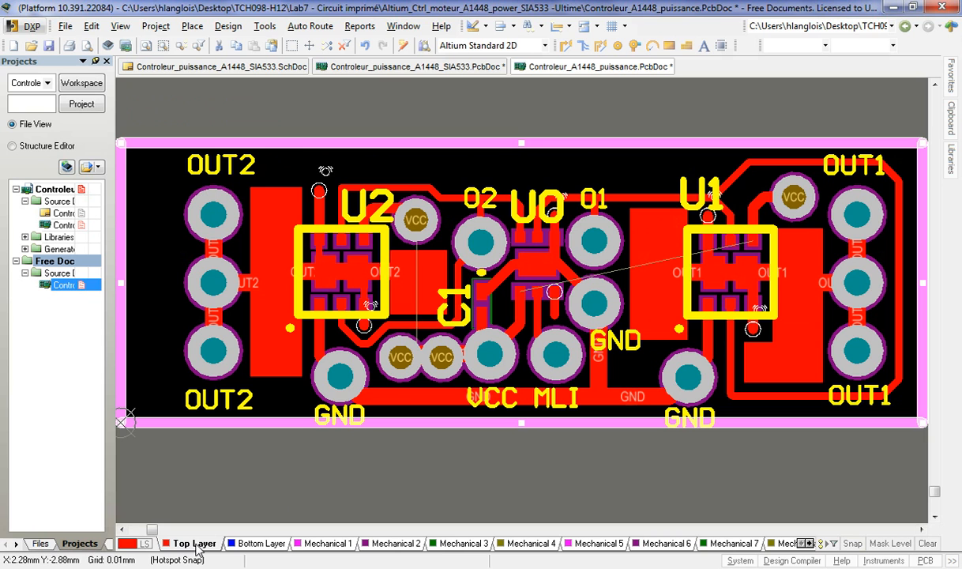
# Route a 0.5 mm VCC track on the Bottom Layer from the leftmost lower VCC via up to the VCC via beside U2.
pyautogui.click(253, 544)
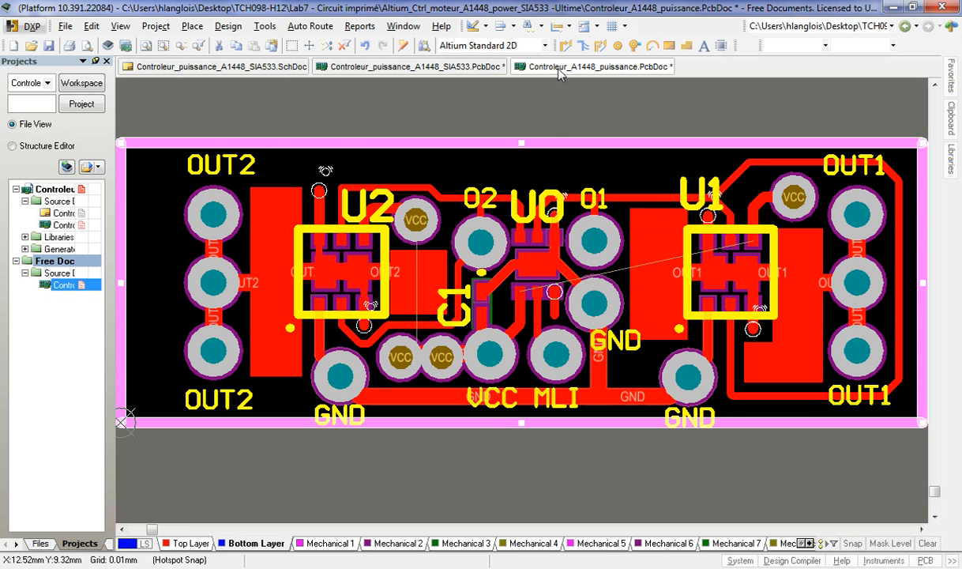
pyautogui.click(566, 45)
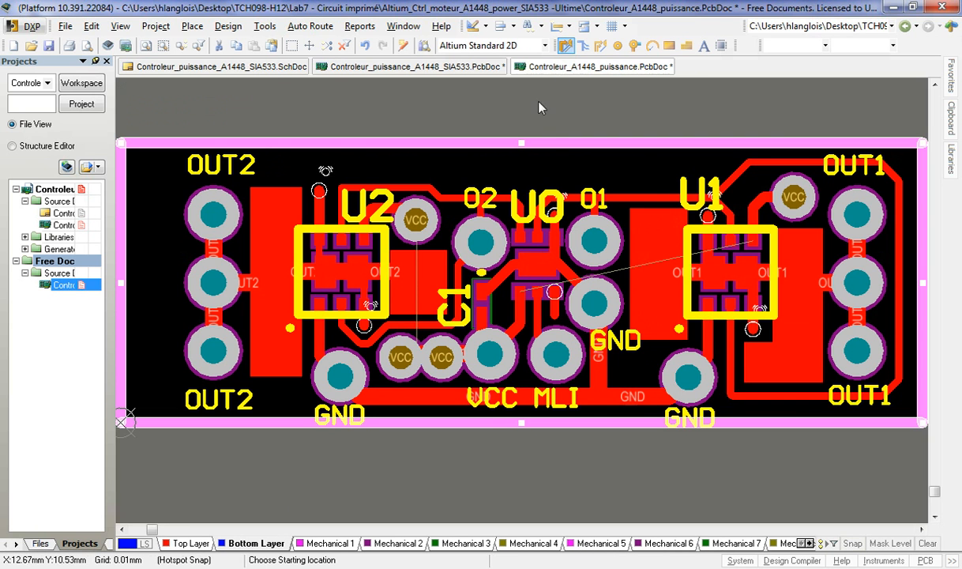
pyautogui.click(402, 357)
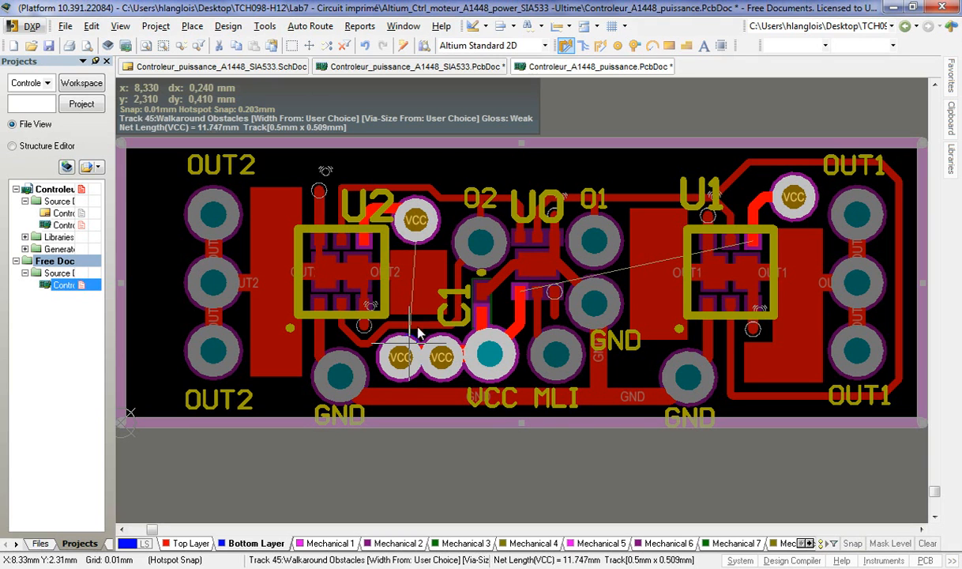
pyautogui.click(417, 225)
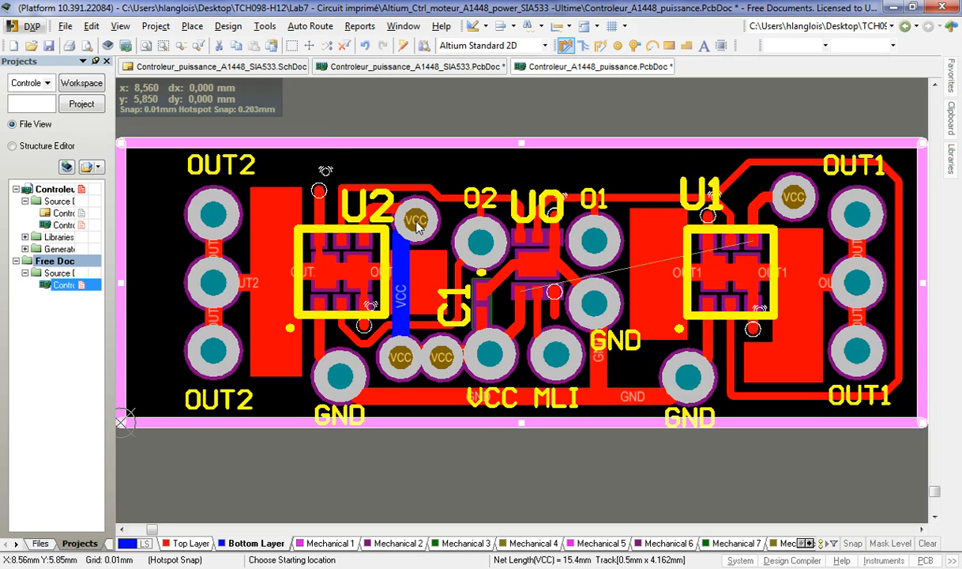
# Route a 0.5 mm VCC track on the Bottom Layer from the via beside U2 to the VCC via at U1's upper corner.
pyautogui.click(417, 224)
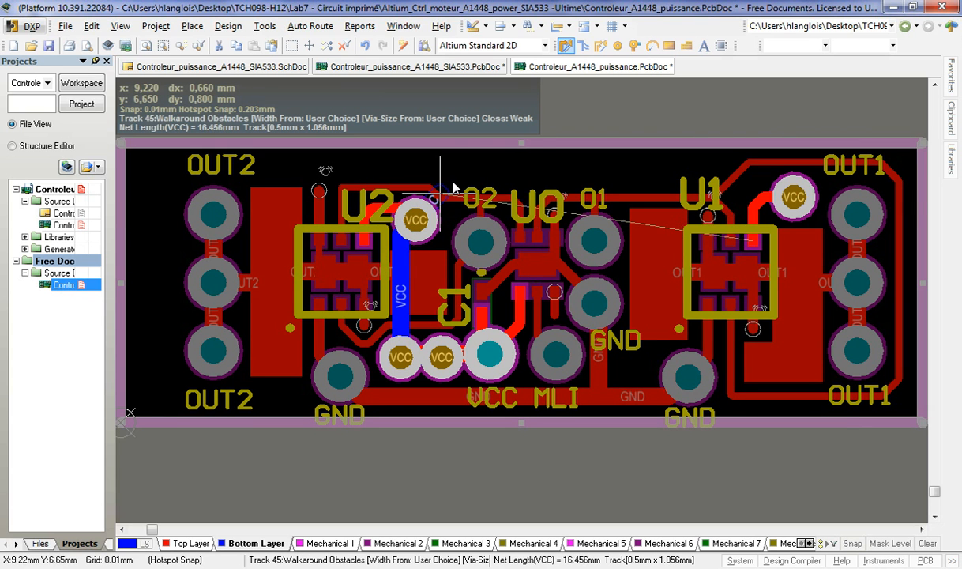
pyautogui.click(794, 201)
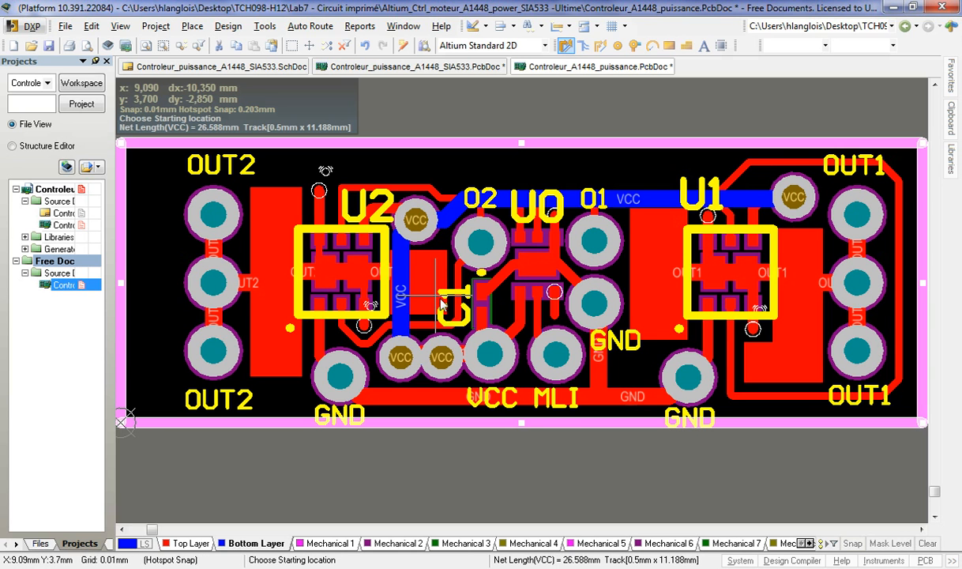
pyautogui.click(518, 307)
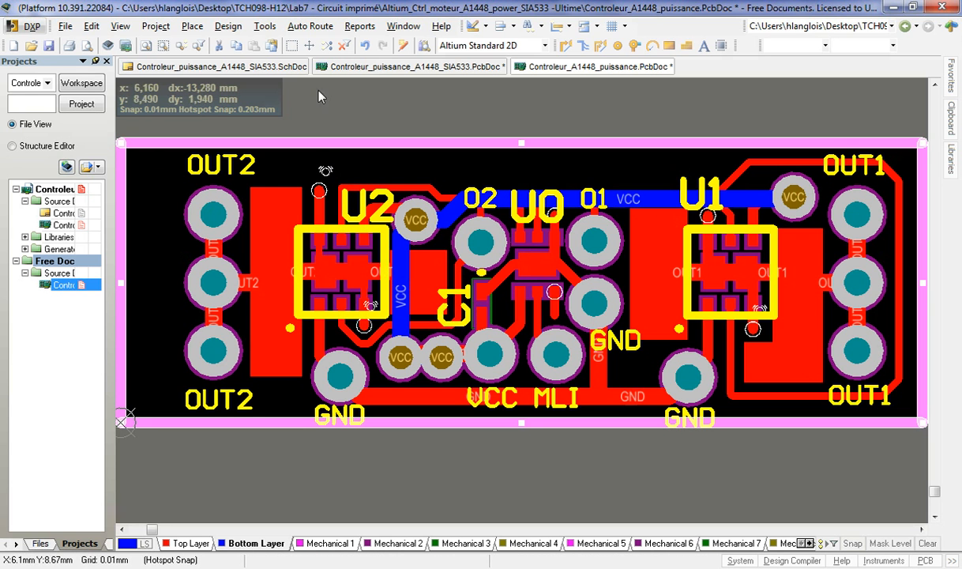
# Run a design rule check on the board with the current report options and close the list of violation messages.
pyautogui.click(265, 27)
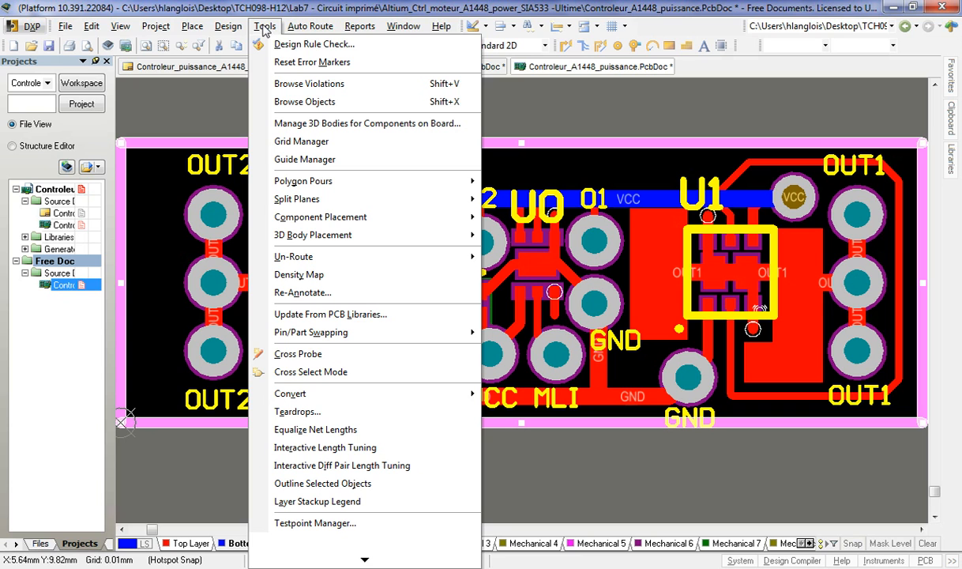
pyautogui.click(299, 45)
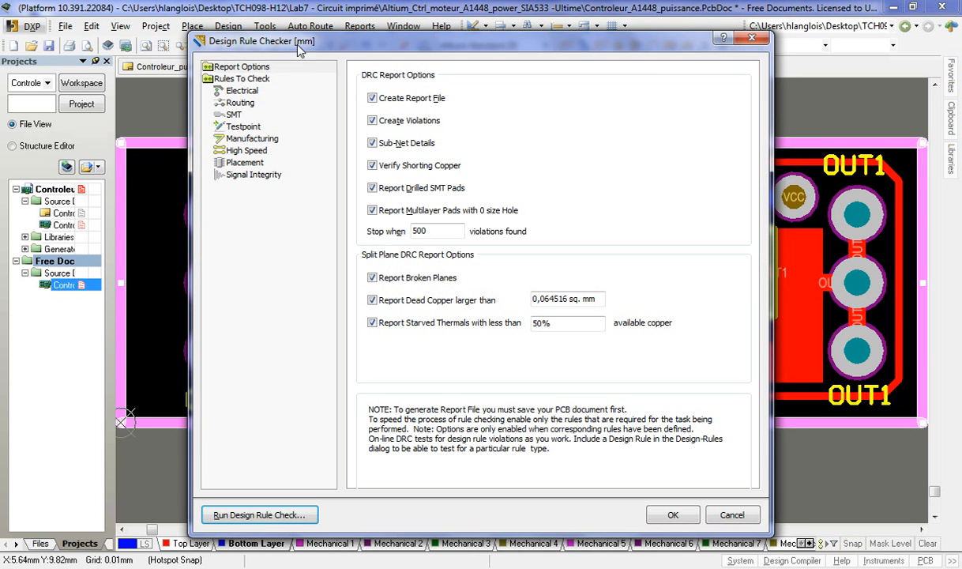
pyautogui.click(259, 515)
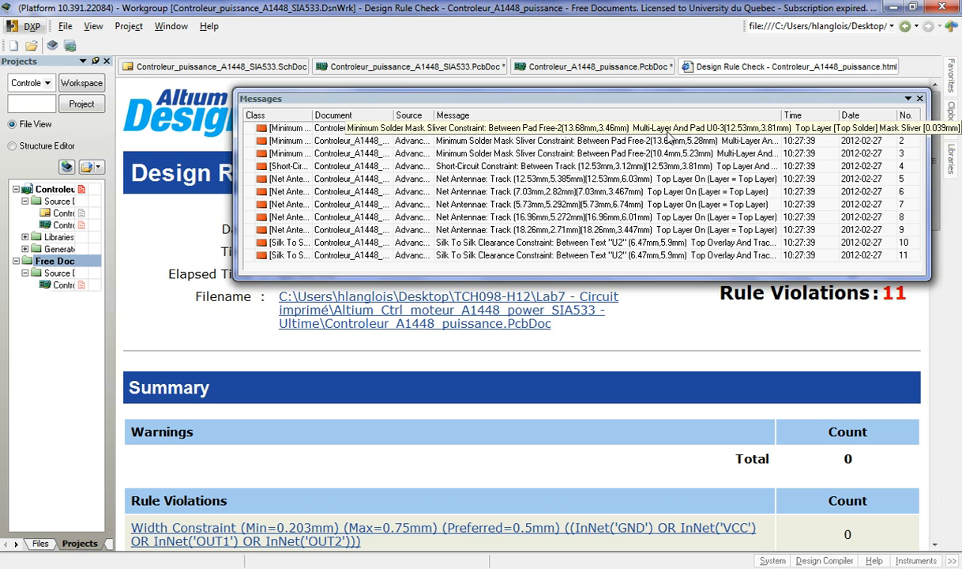
pyautogui.click(667, 130)
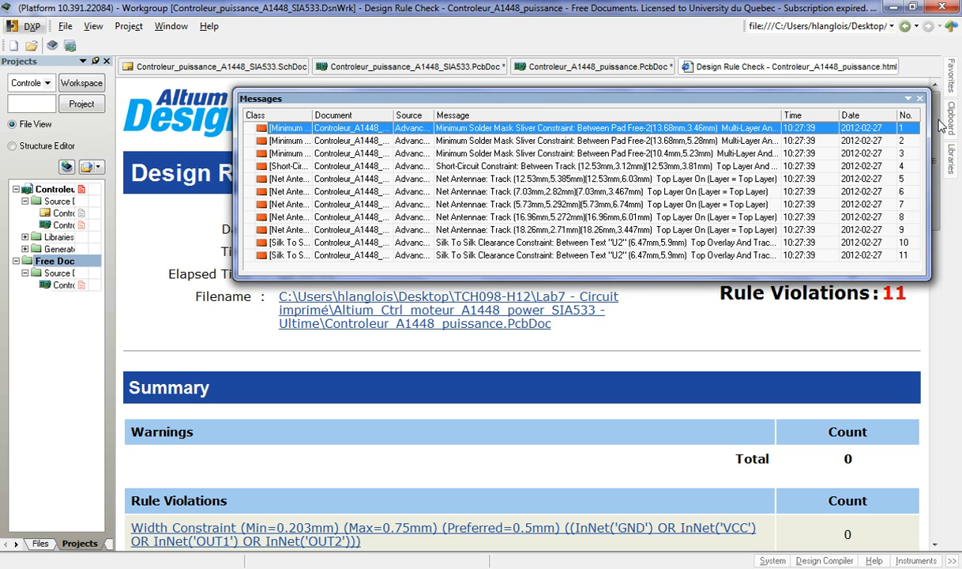
pyautogui.click(921, 99)
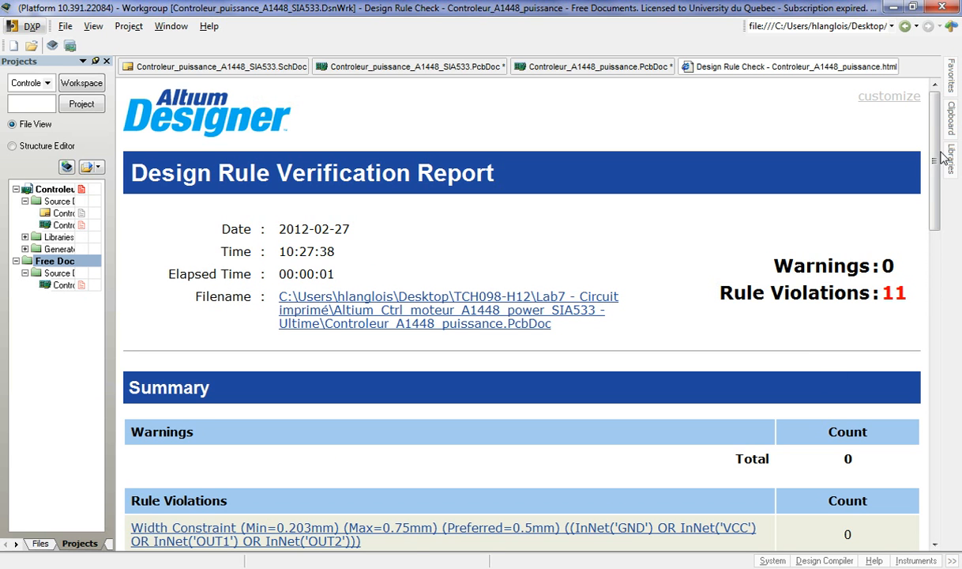
# Review the Net Antennae, Short-Circuit and Silk to Silk violations in the Design Rule Verification Report, and close the report.
pyautogui.moveTo(939, 156); pyautogui.dragTo(950, 311)
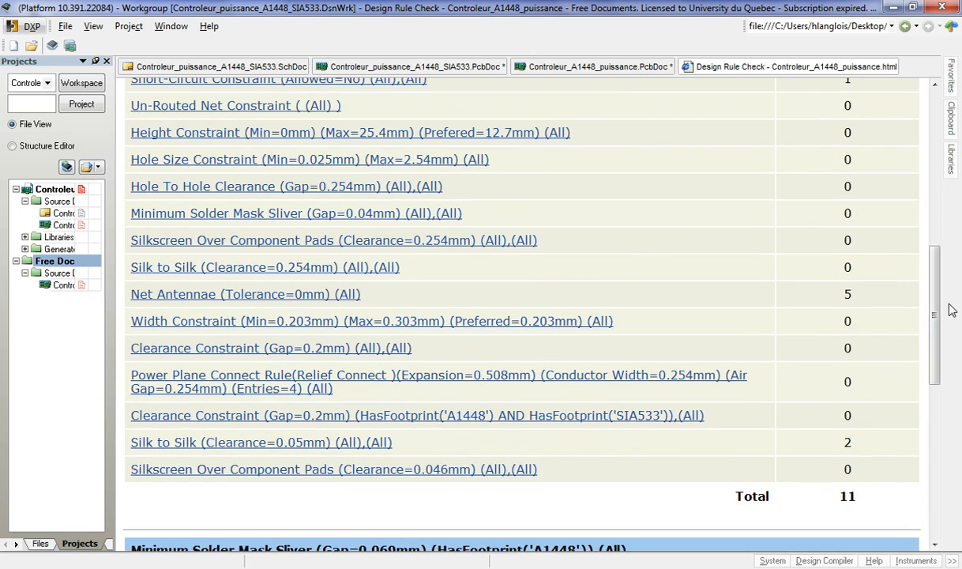
pyautogui.click(220, 444)
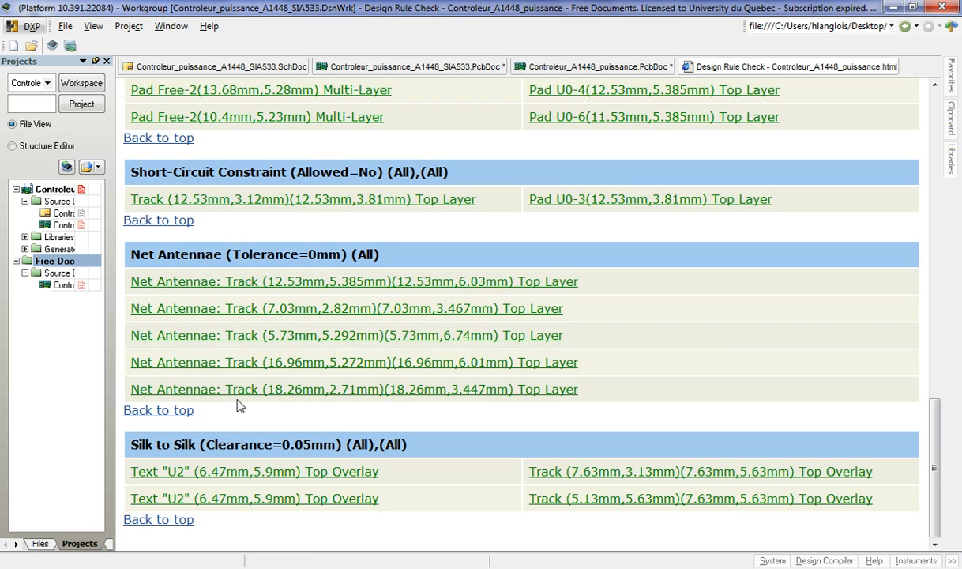
pyautogui.rightClick(235, 479)
pyautogui.press('Escape')
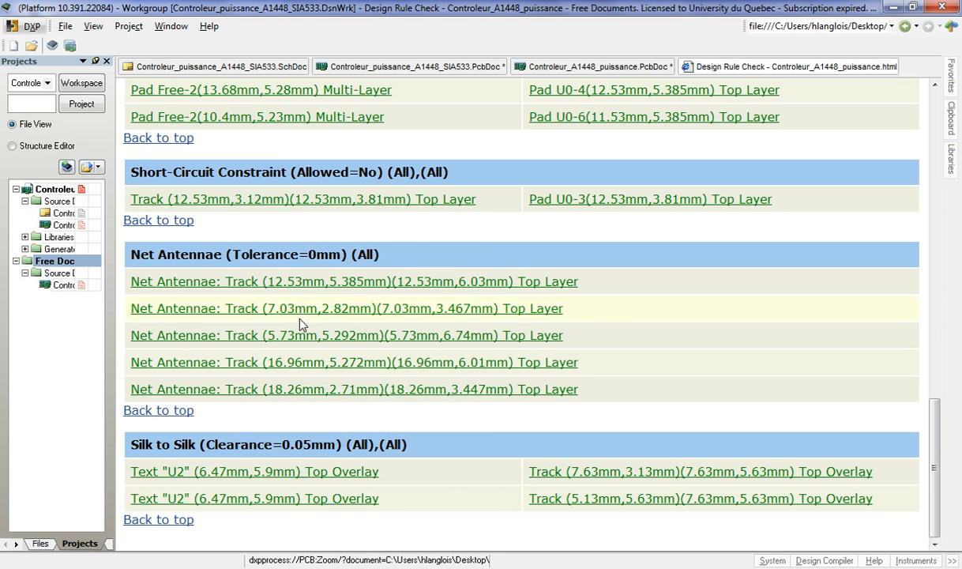
pyautogui.scroll(6, 308, 324)
pyautogui.scroll(5, 330, 320)
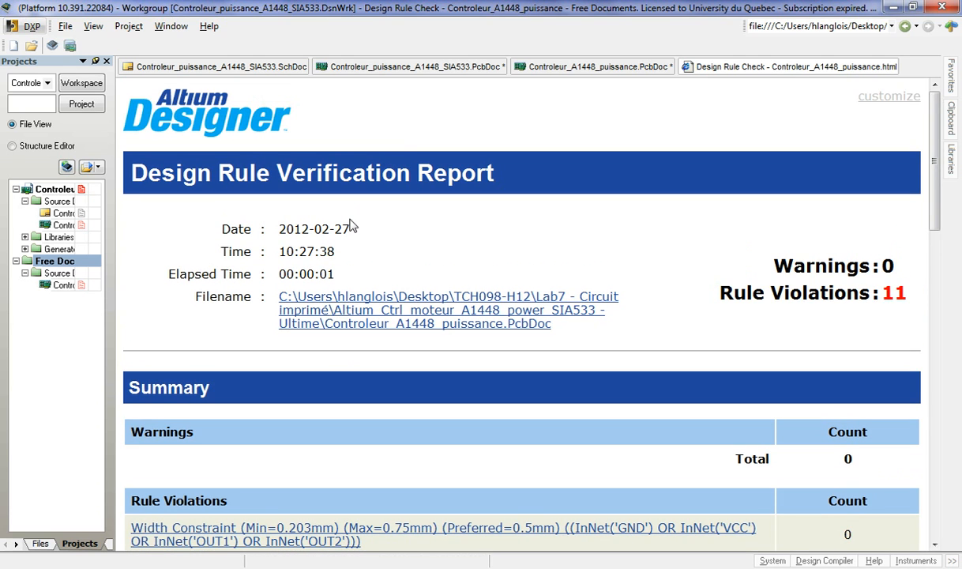
pyautogui.rightClick(820, 70)
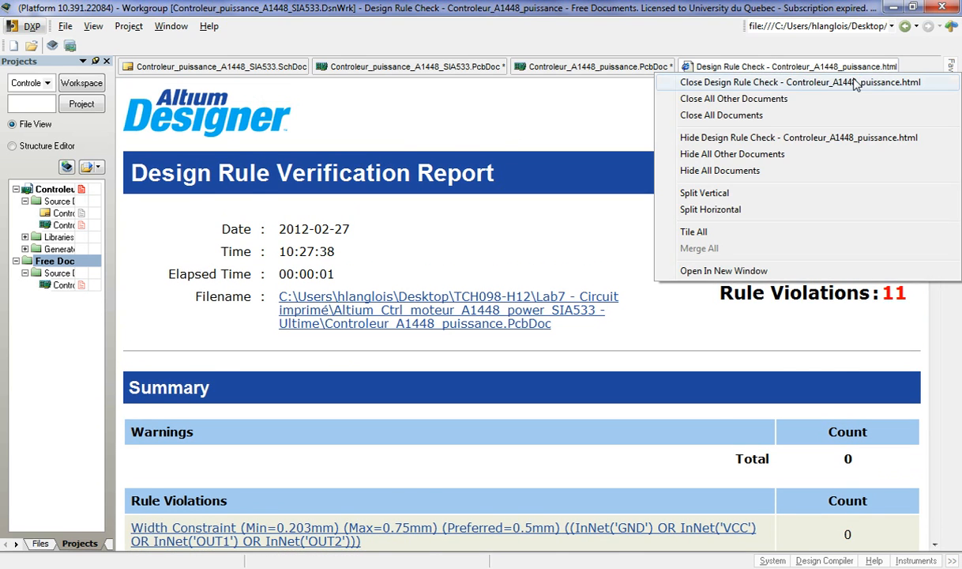
pyautogui.click(842, 83)
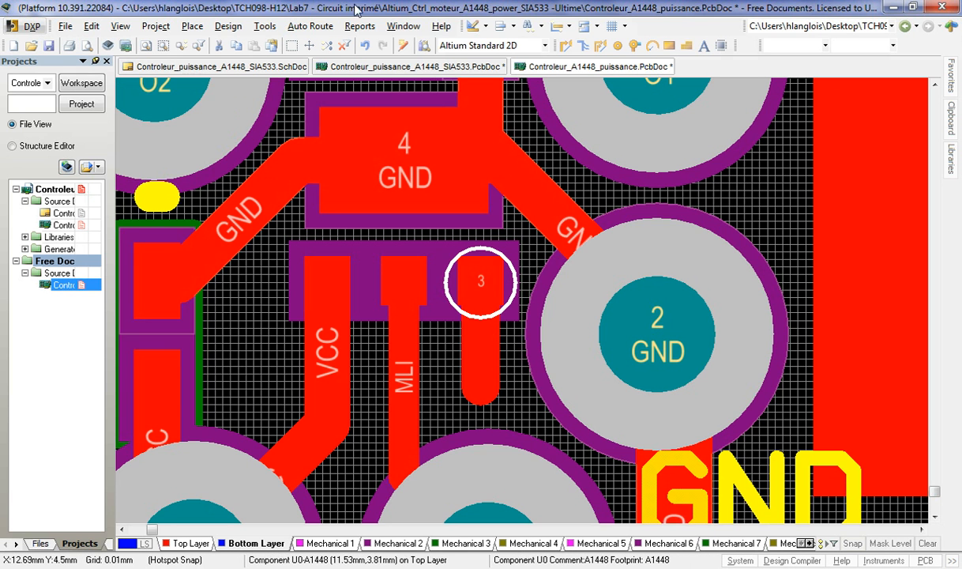
# Rerun the design rule check and close the HTML report, keeping the violation messages open over the board.
pyautogui.click(265, 26)
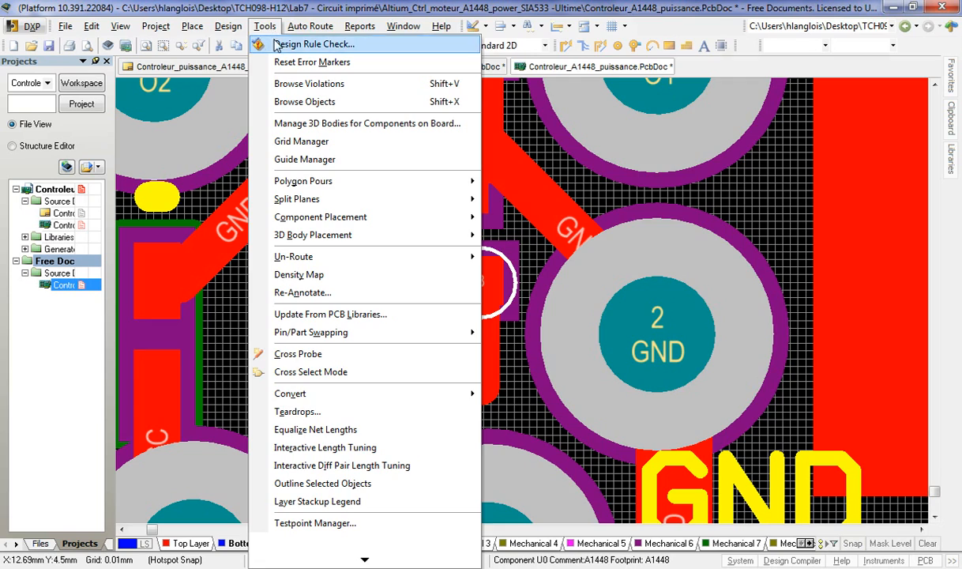
pyautogui.click(274, 44)
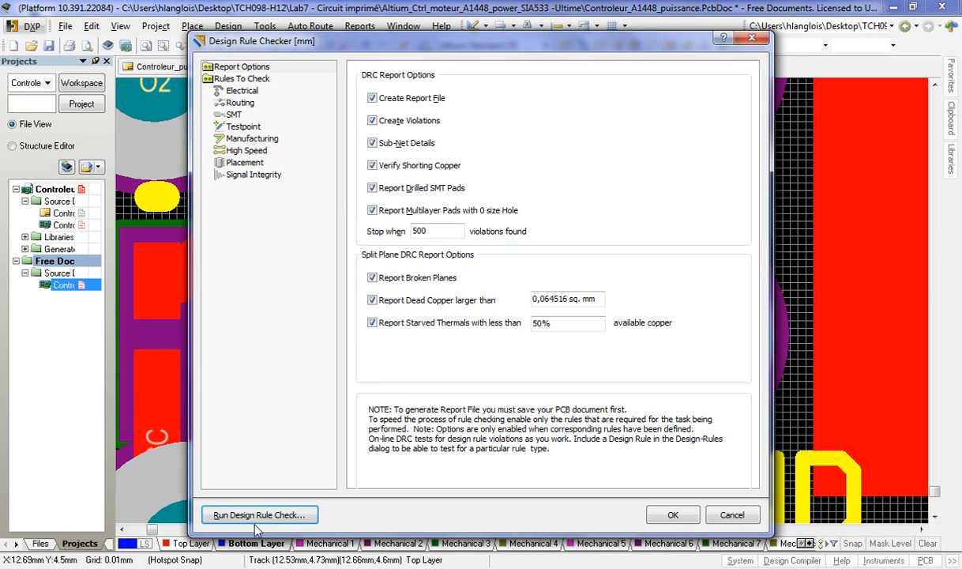
pyautogui.click(239, 514)
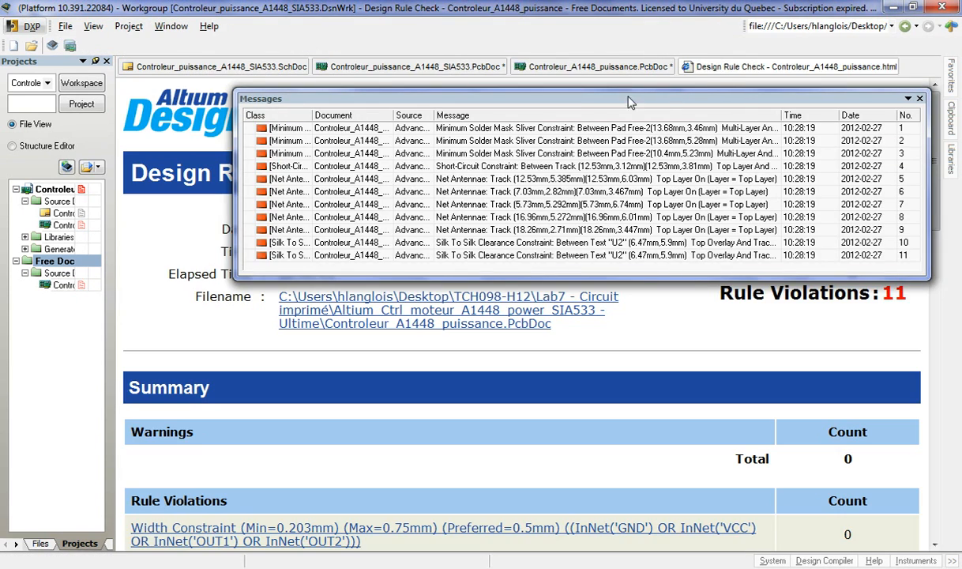
pyautogui.rightClick(728, 70)
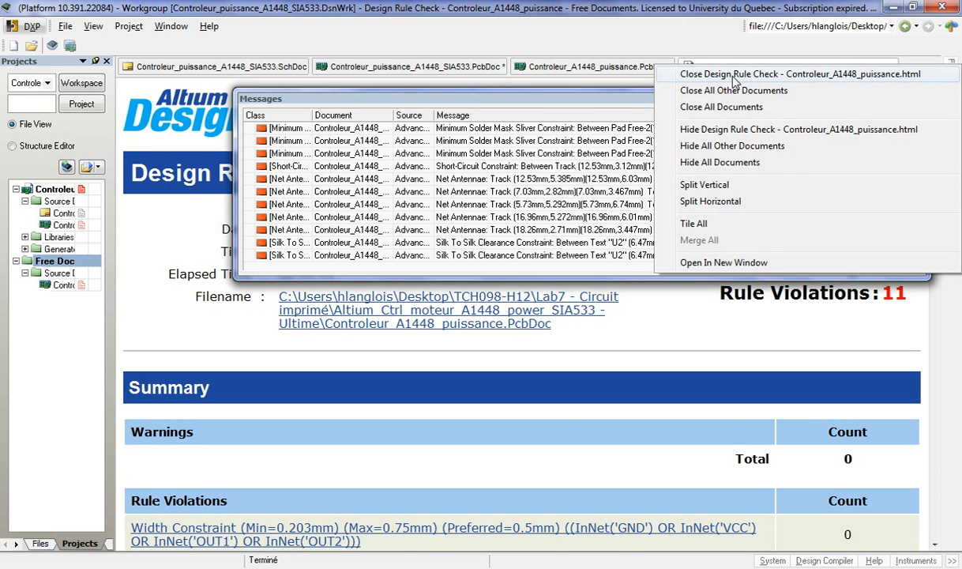
pyautogui.click(699, 75)
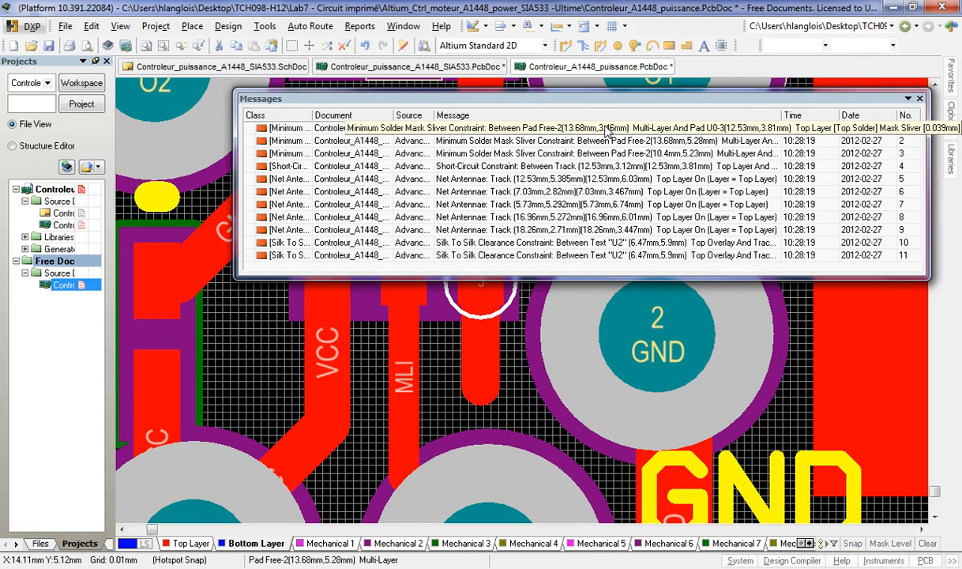
# Cross-probe the last Silk To Silk violation of the U2 text on the board and dock the Messages panel below the layout.
pyautogui.doubleClick(612, 129)
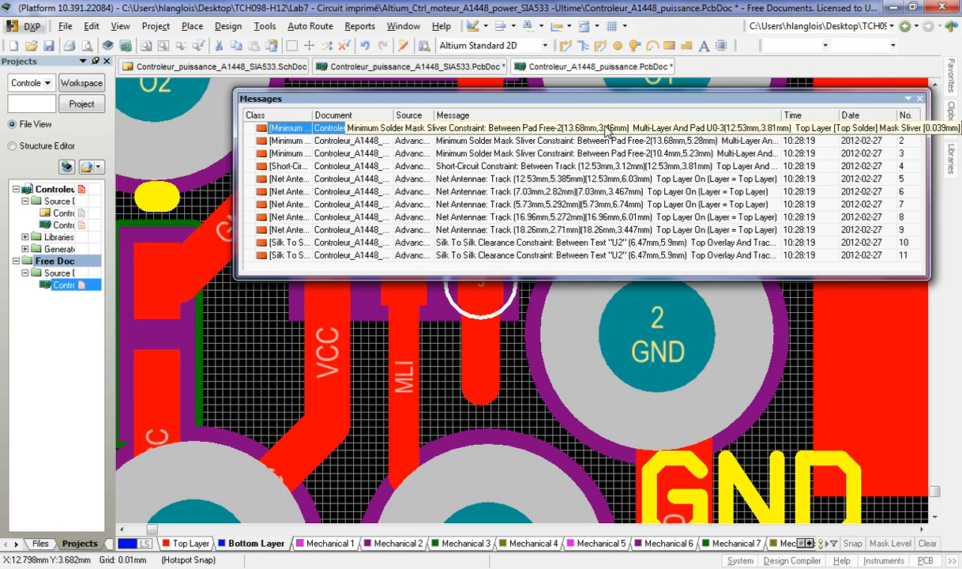
pyautogui.rightClick(479, 257)
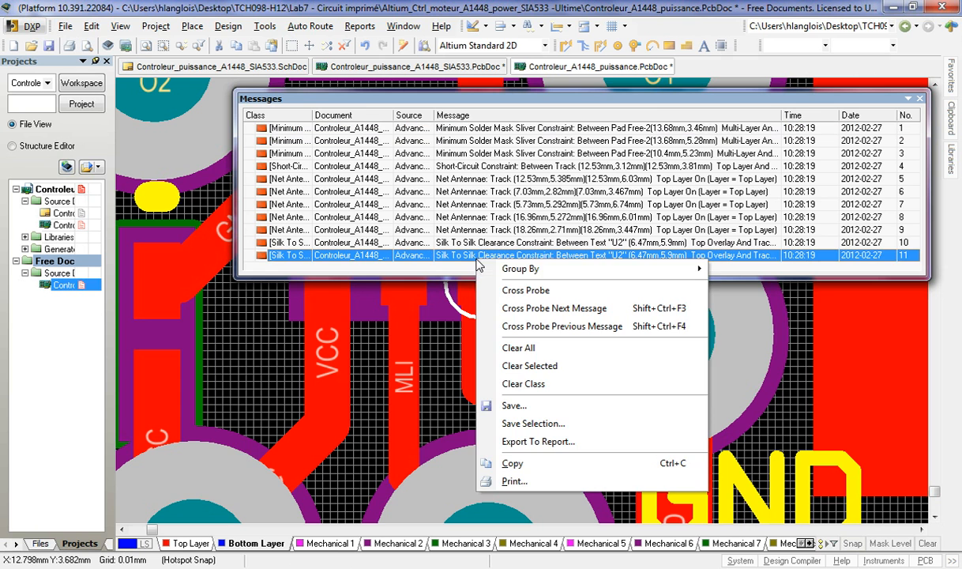
pyautogui.click(510, 291)
pyautogui.moveTo(477, 99); pyautogui.dragTo(479, 321)
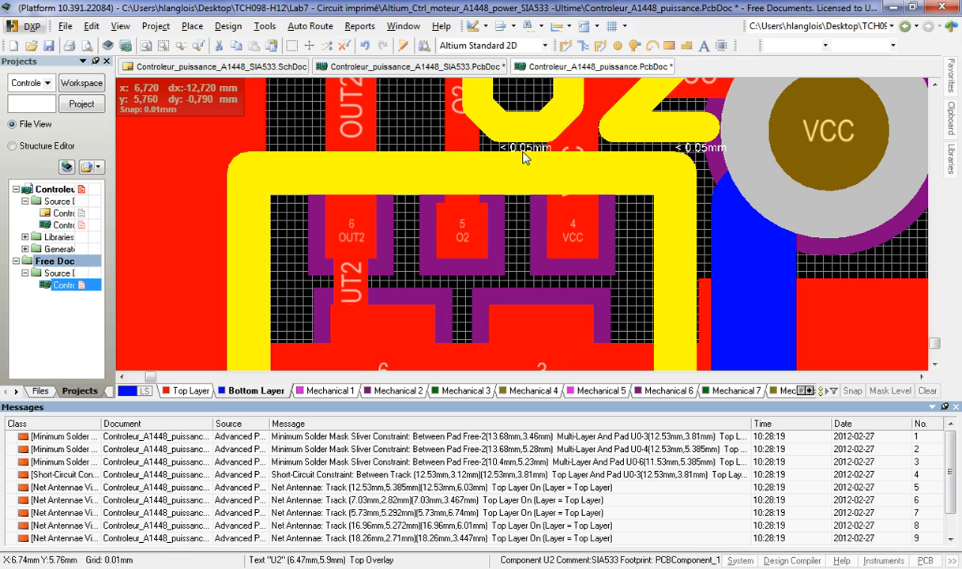
# Move the U2 designator text away from the component's silkscreen outline to X 6.16 mm, Y 6.08 mm.
pyautogui.click(534, 120)
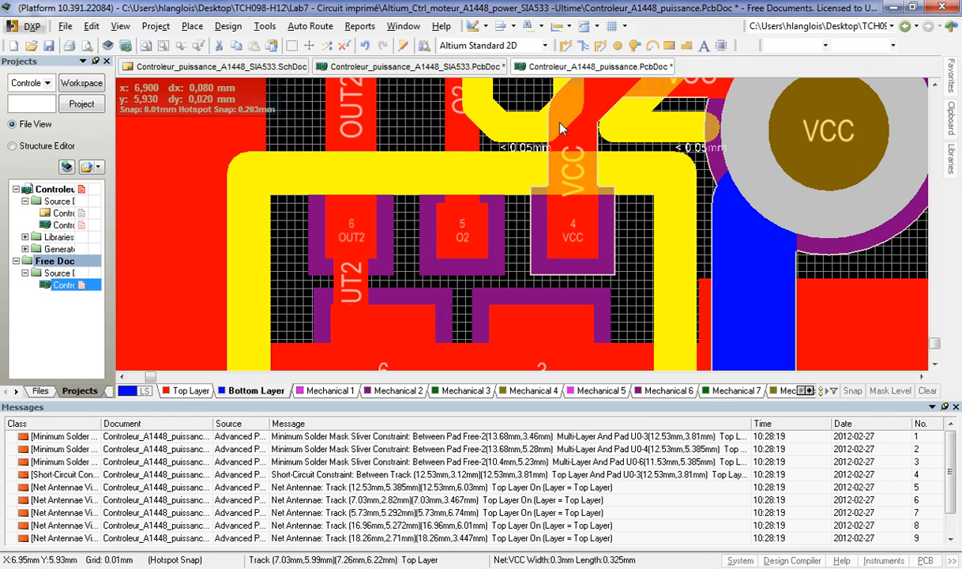
pyautogui.click(525, 128)
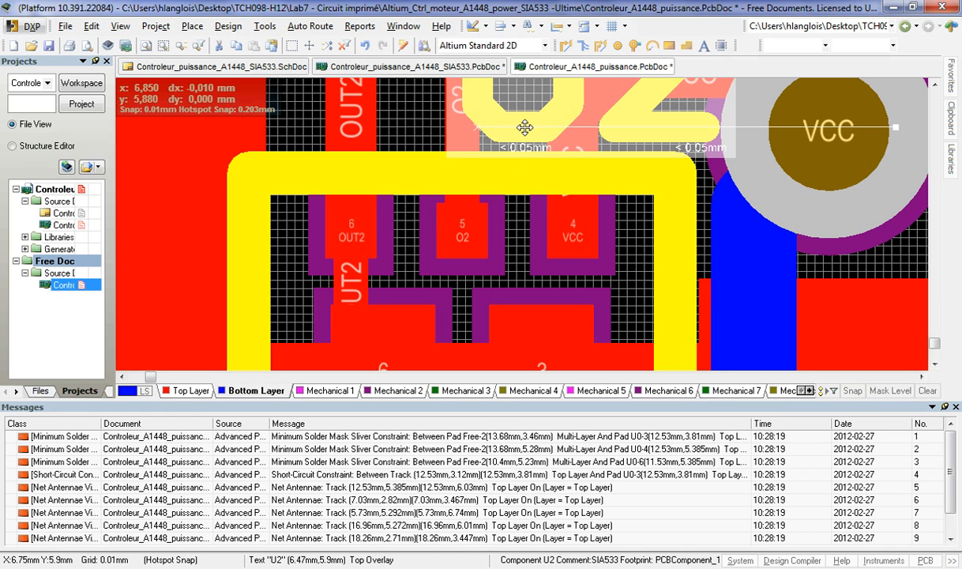
pyautogui.moveTo(524, 128); pyautogui.dragTo(424, 96)
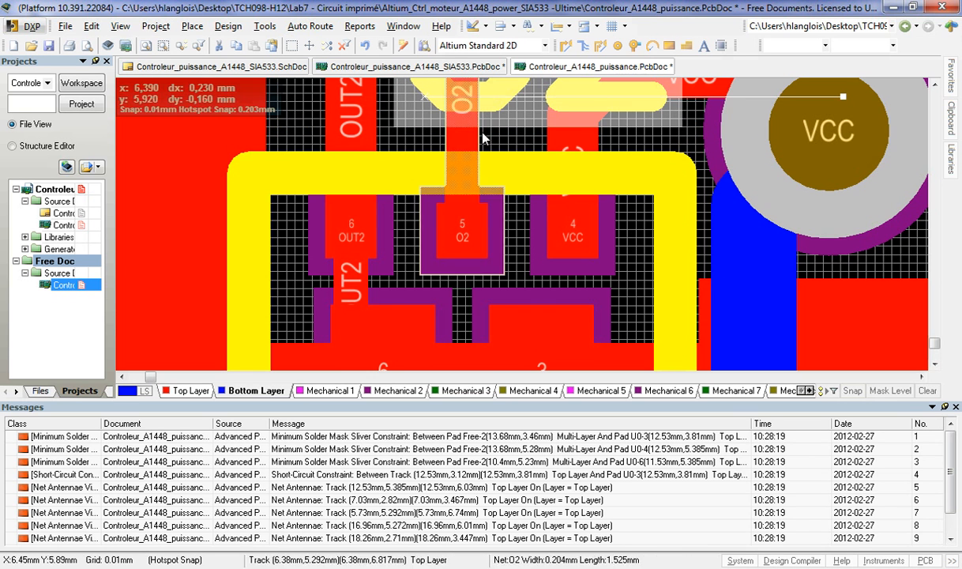
# Run the design rule check again with the U2 designator moved, and close the resulting HTML report.
pyautogui.click(228, 26)
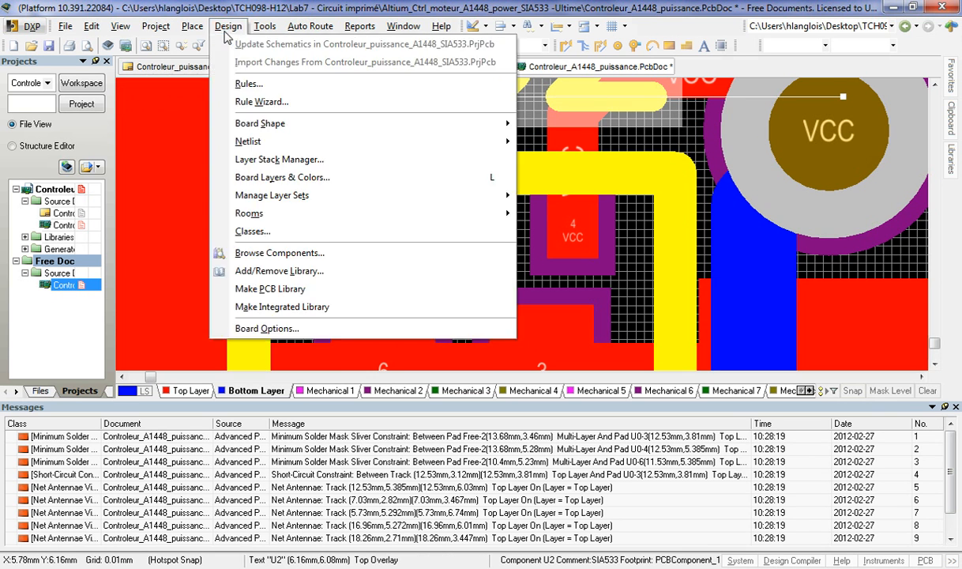
pyautogui.click(264, 26)
pyautogui.click(316, 43)
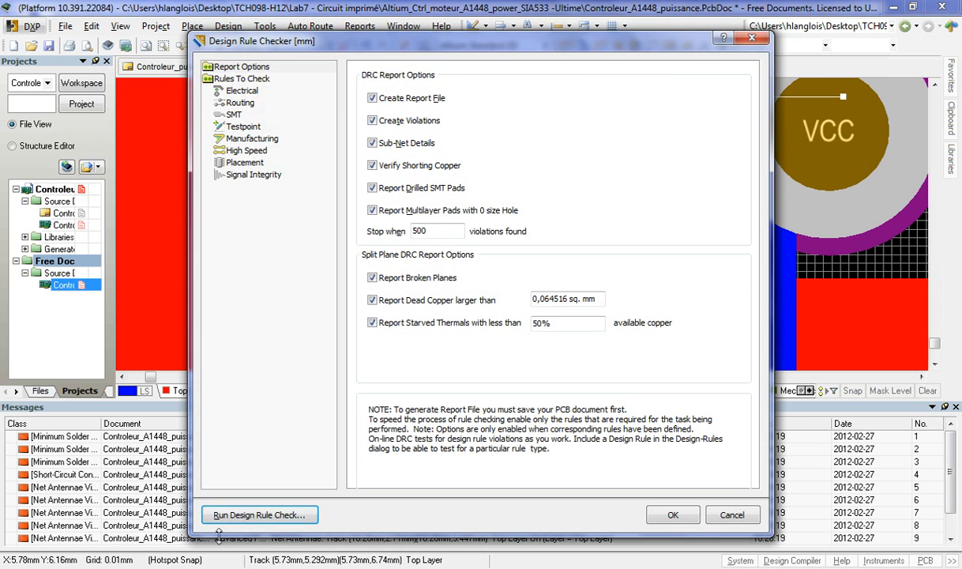
pyautogui.click(229, 514)
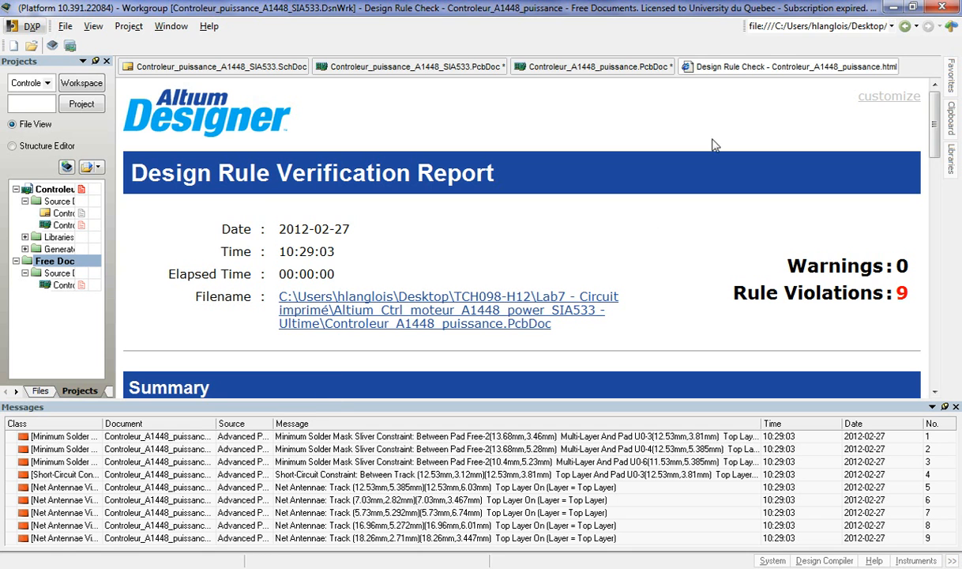
pyautogui.rightClick(735, 67)
pyautogui.click(778, 76)
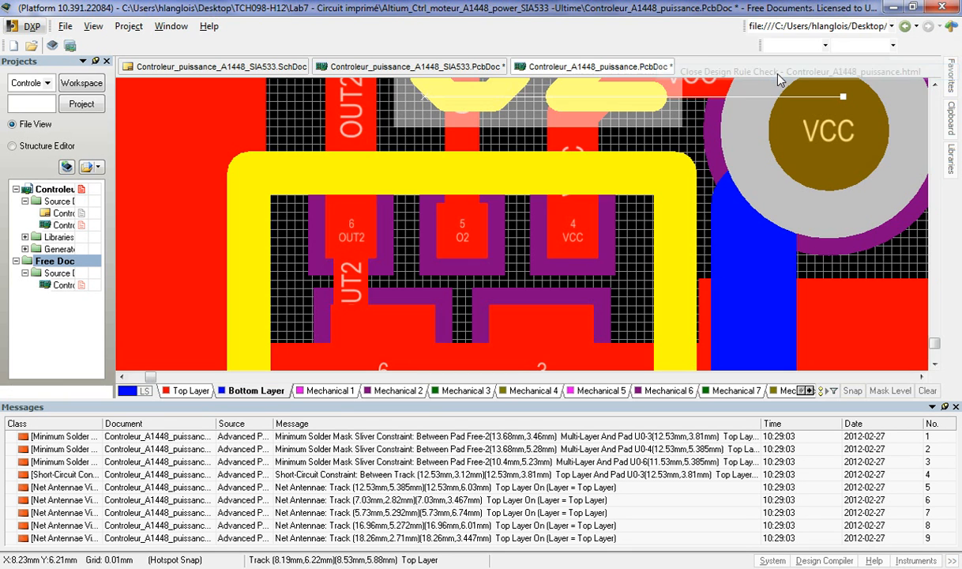
# Inspect the Net Antennae violations and the OUT2 track end above U2, and cross-probe the Short-Circuit violation at pad U0-3.
pyautogui.click(283, 526)
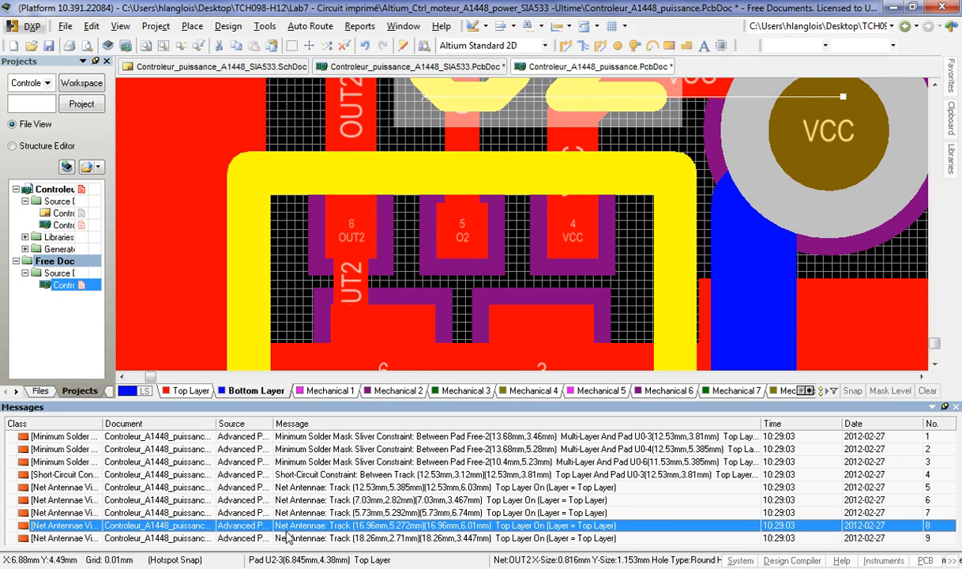
pyautogui.click(288, 538)
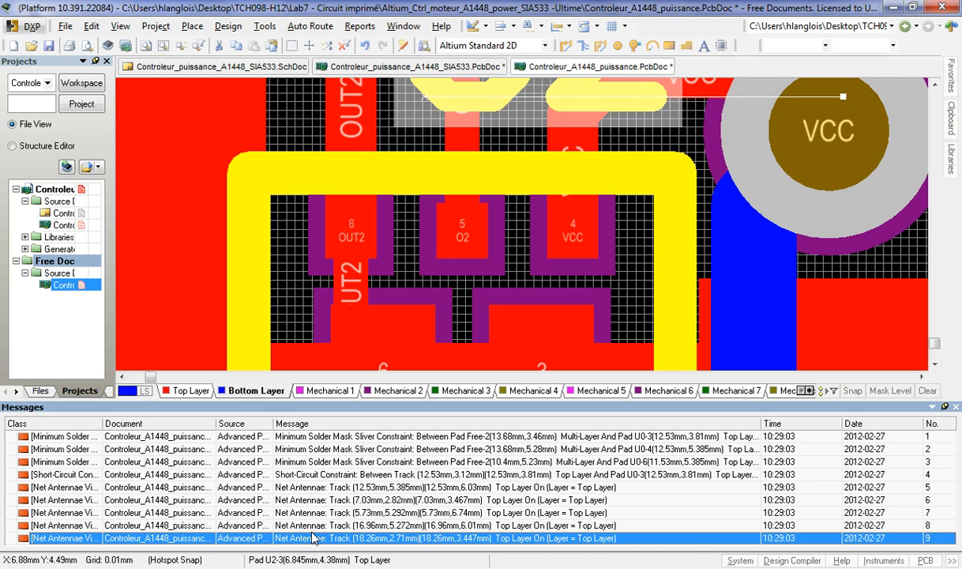
pyautogui.keyDown('shift'); pyautogui.click(323, 488); pyautogui.keyUp('shift')
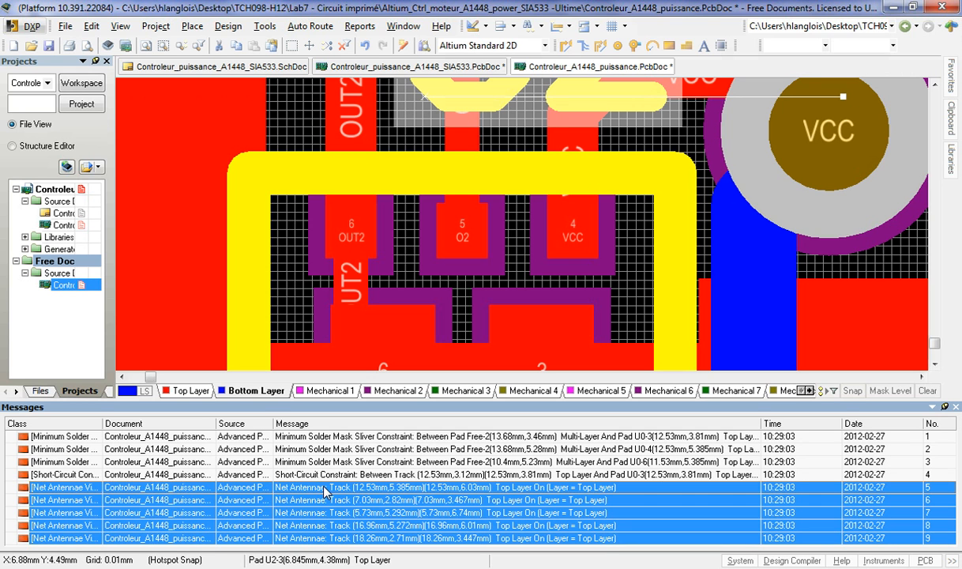
pyautogui.click(365, 310)
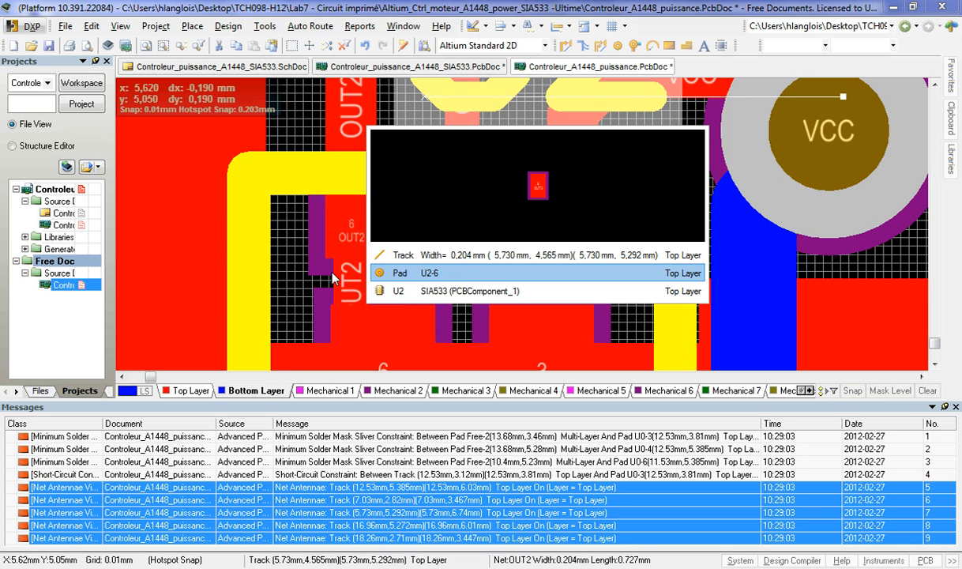
pyautogui.click(293, 278)
pyautogui.scroll(2, 293, 278)
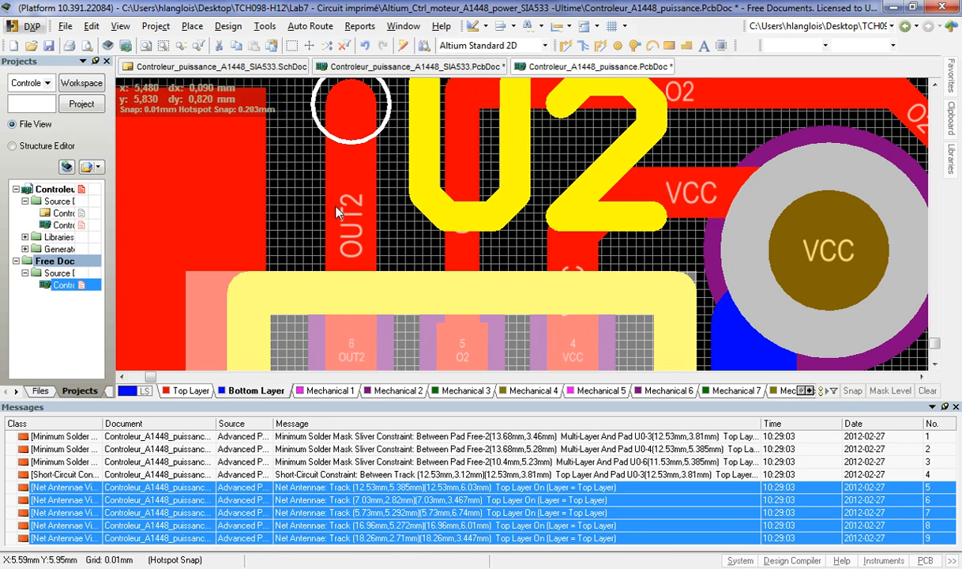
pyautogui.doubleClick(340, 475)
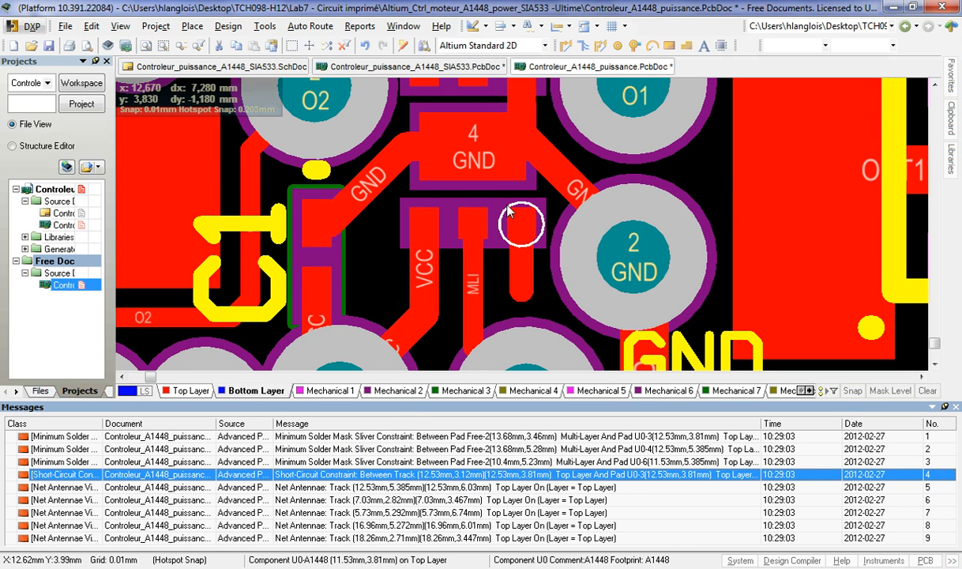
# Cross-probe the three Minimum Solder Mask Sliver violations between the Free-2 pads and U0 pads 6, 4 and 3.
pyautogui.doubleClick(357, 464)
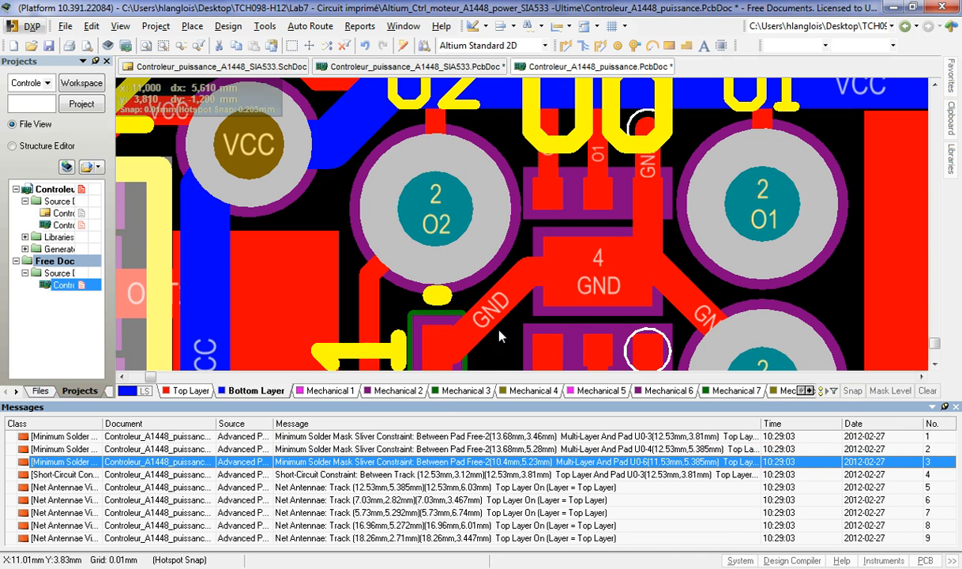
pyautogui.doubleClick(397, 450)
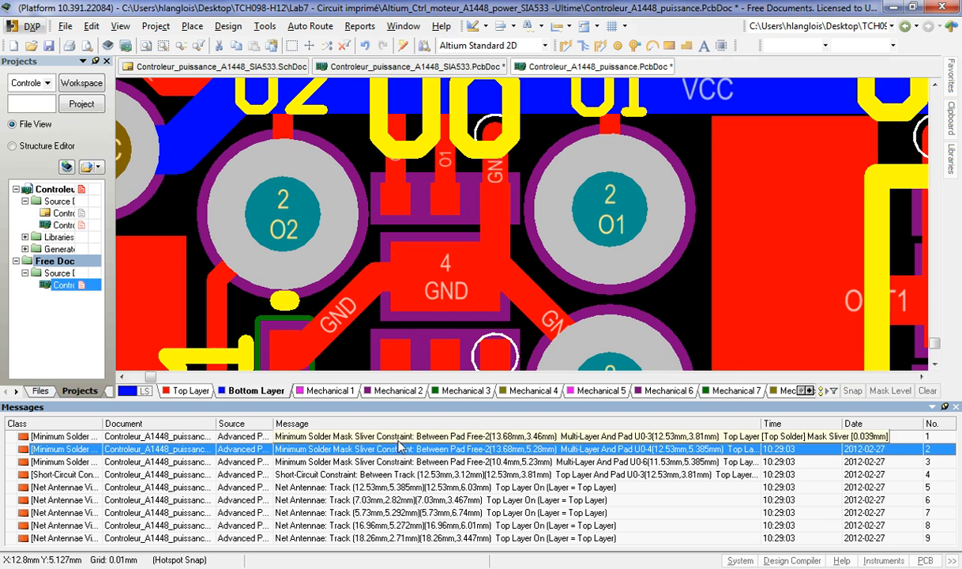
pyautogui.doubleClick(400, 437)
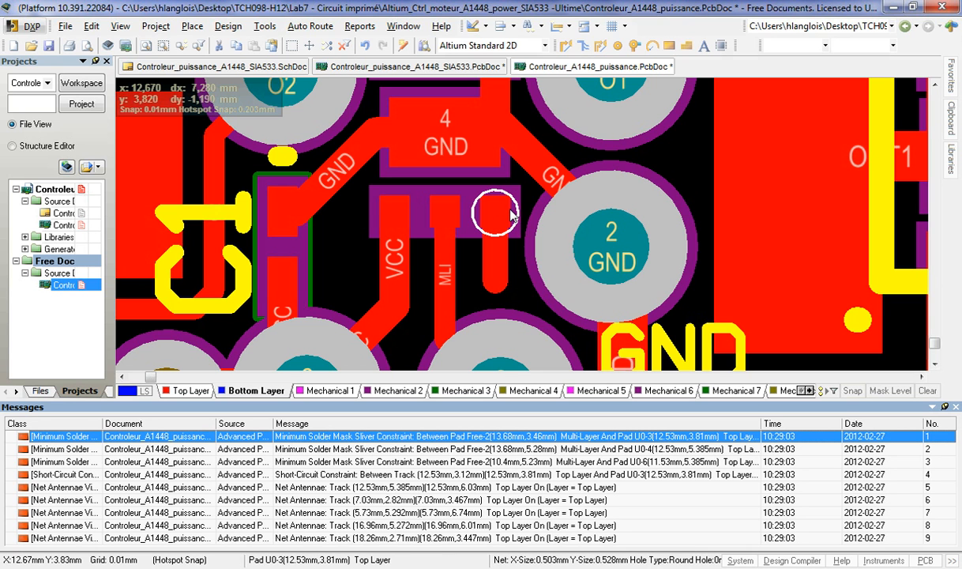
# Close the Messages panel and fit the whole board in view with the heads-up display shown.
pyautogui.click(956, 407)
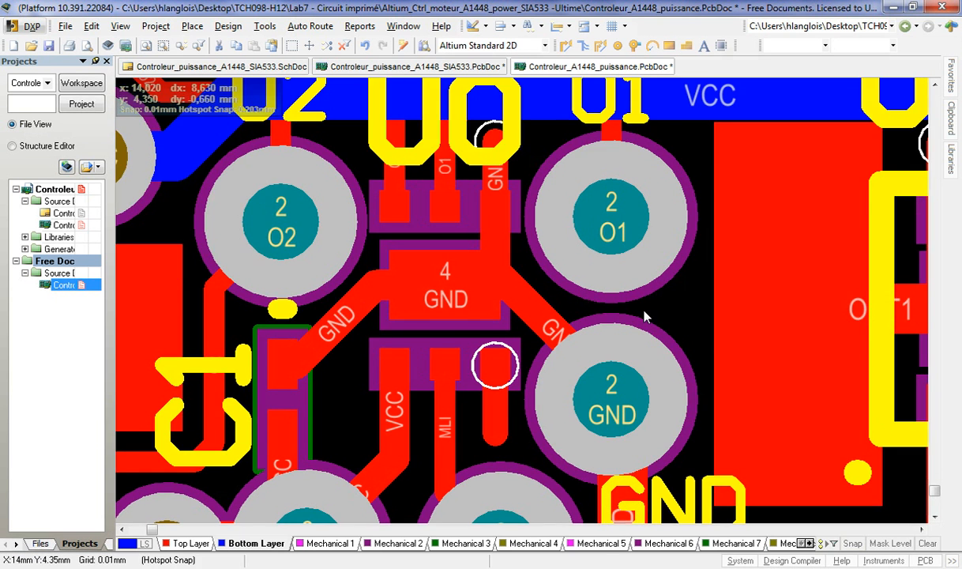
pyautogui.press('v')
pyautogui.press('f')
pyautogui.click(588, 137)
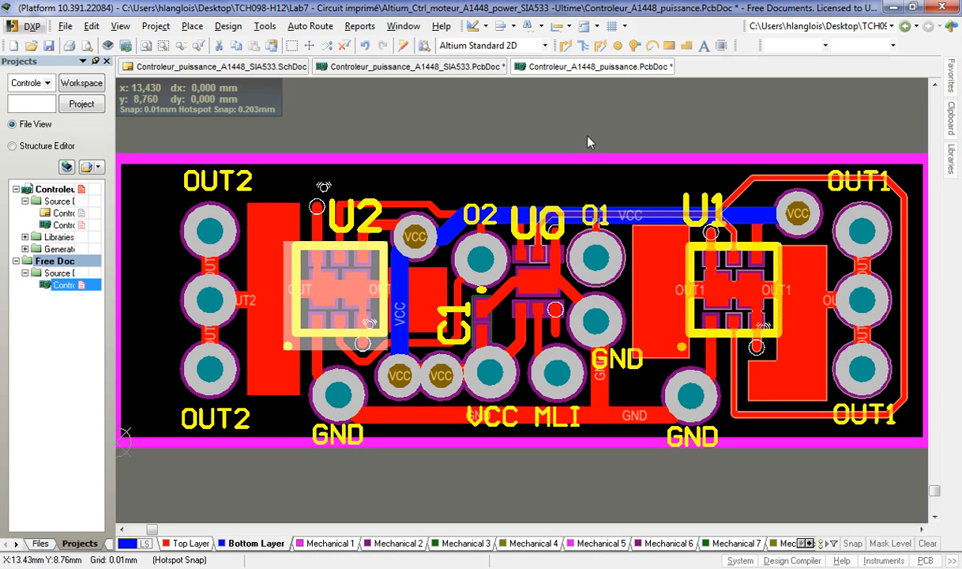
pyautogui.click(588, 137)
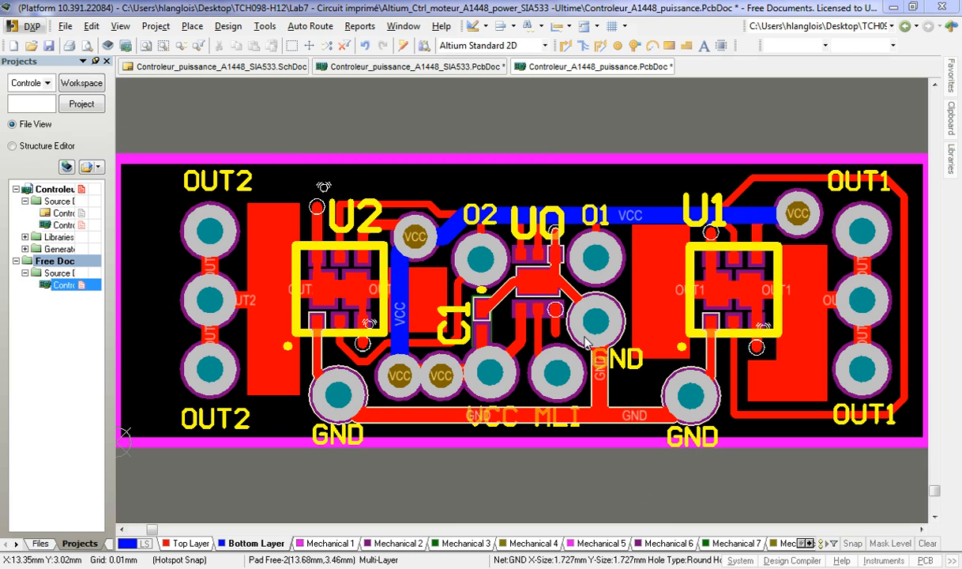
pyautogui.hotkey('shift', 'h')
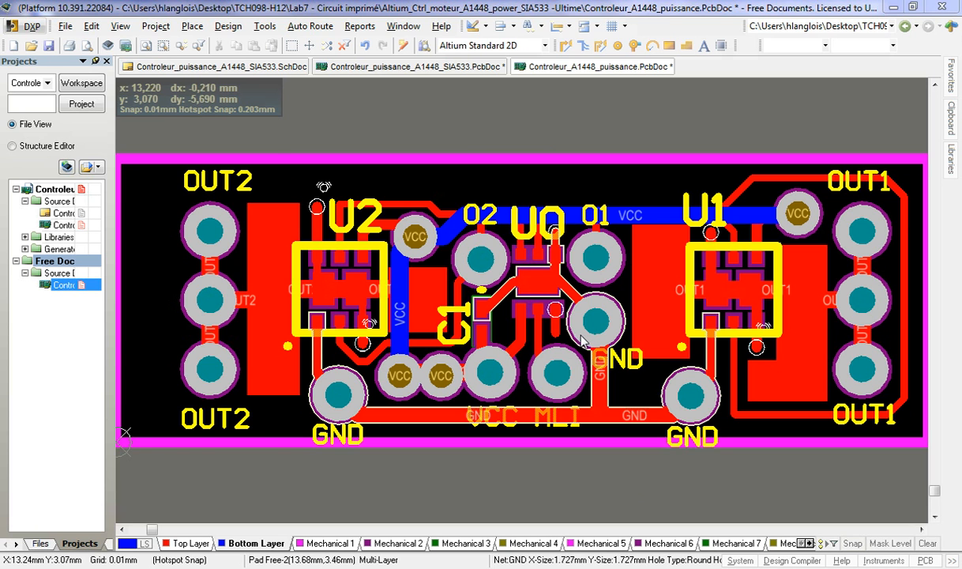
# Start the Gerber fabrication output setup with units in inches and the 2:5 number format.
pyautogui.click(66, 26)
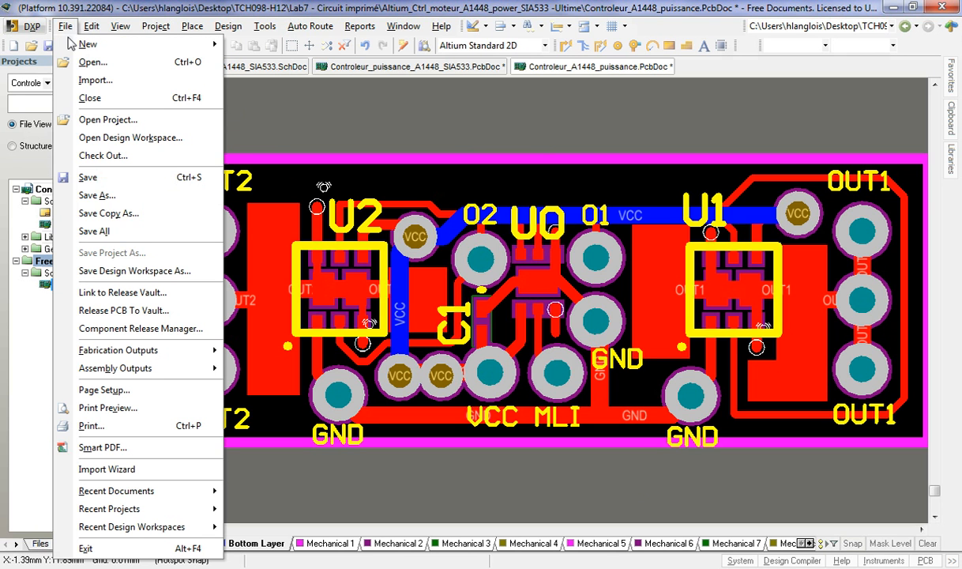
pyautogui.moveTo(179, 357)
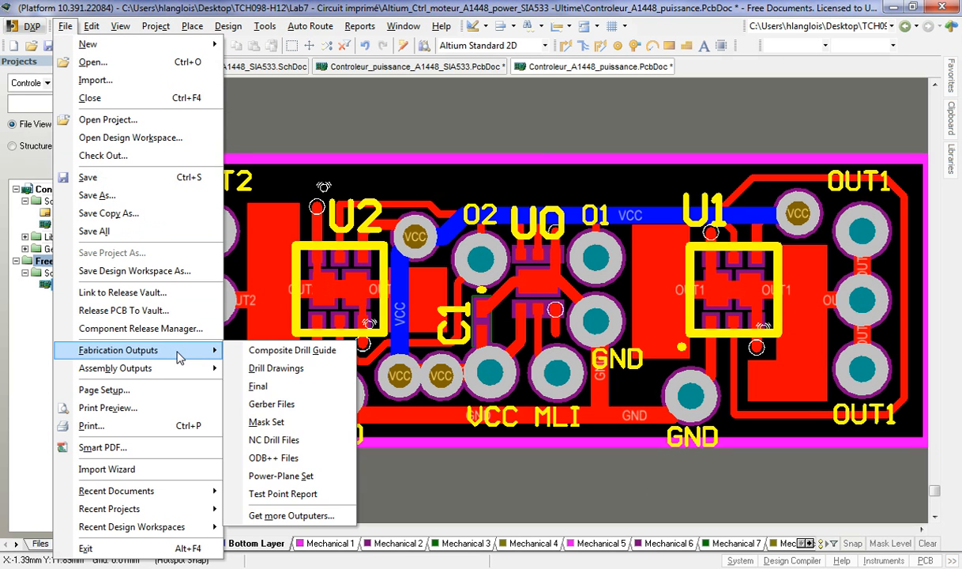
pyautogui.click(290, 406)
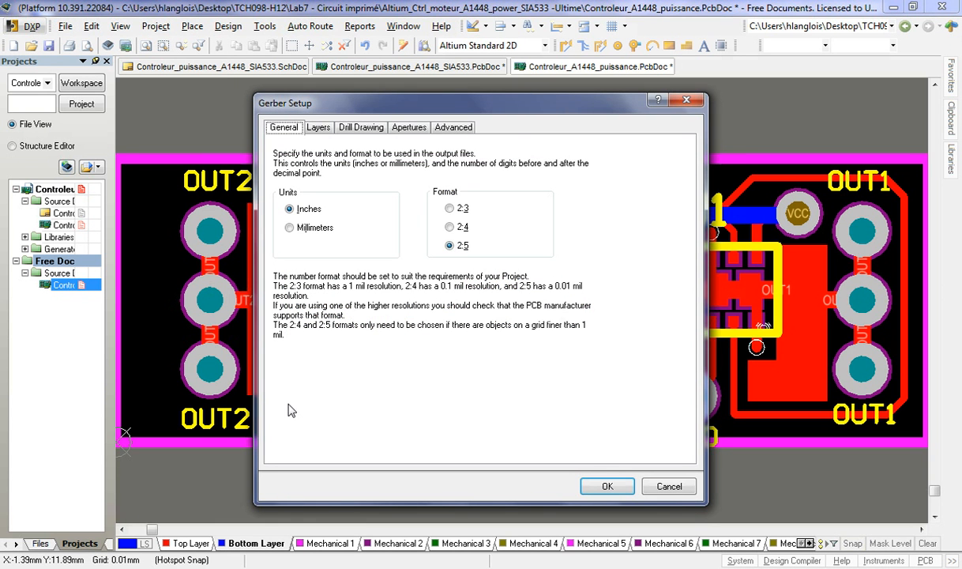
pyautogui.click(449, 246)
# Include the Top Layer (GTL) in the layers to plot, with all other layers left out.
pyautogui.click(321, 129)
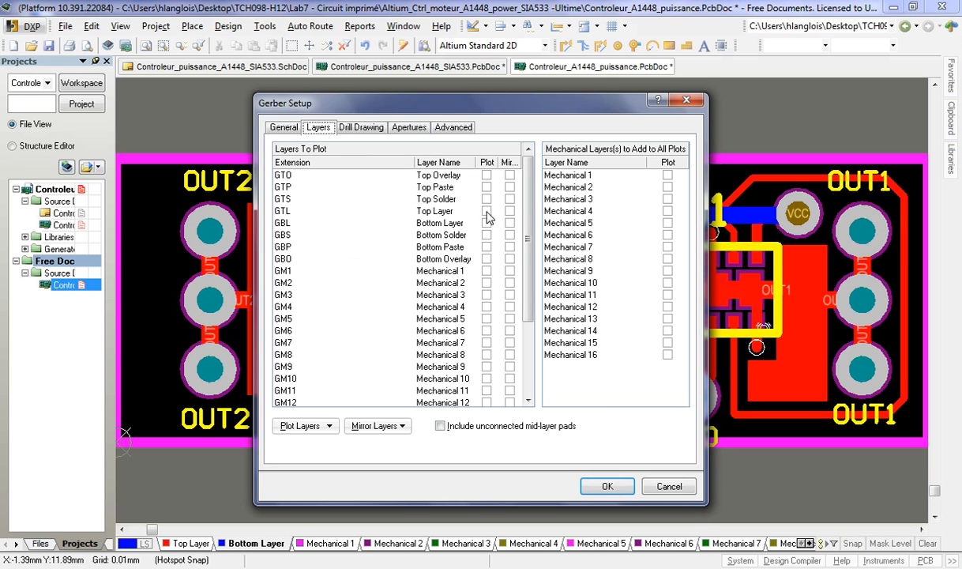
pyautogui.click(486, 212)
pyautogui.click(487, 211)
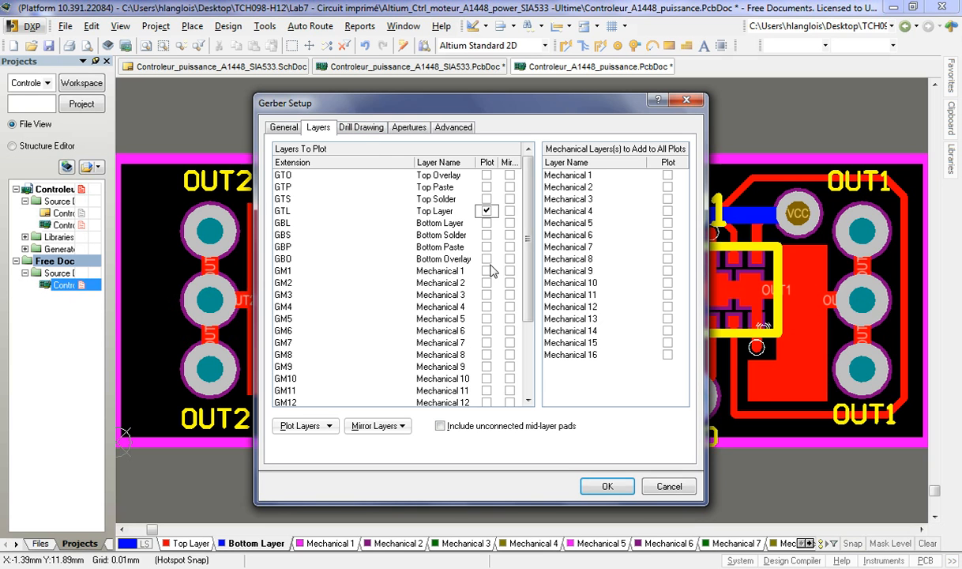
pyautogui.moveTo(530, 250); pyautogui.dragTo(530, 206)
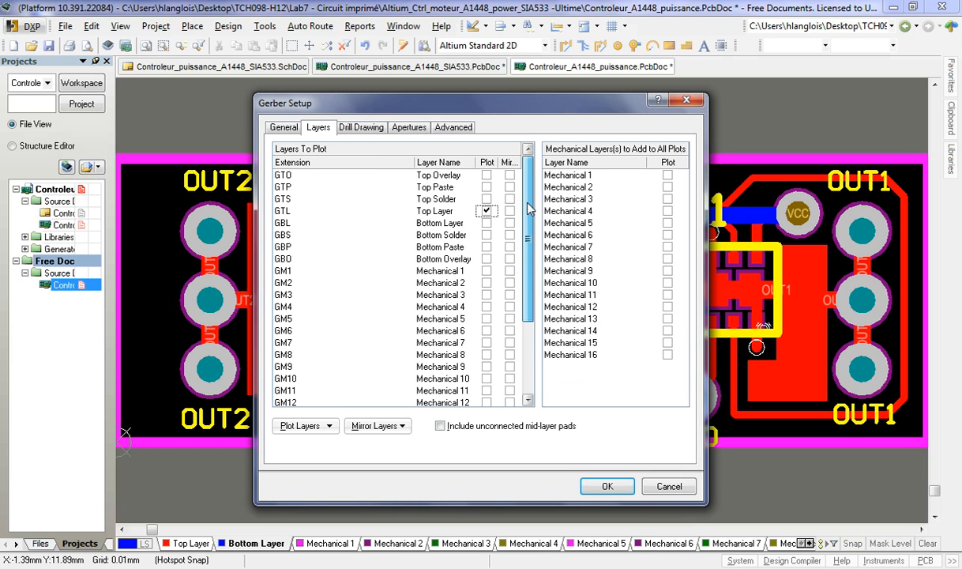
# Review the drill drawing, aperture and advanced Gerber settings, and generate the Gerber file.
pyautogui.click(371, 128)
pyautogui.click(409, 128)
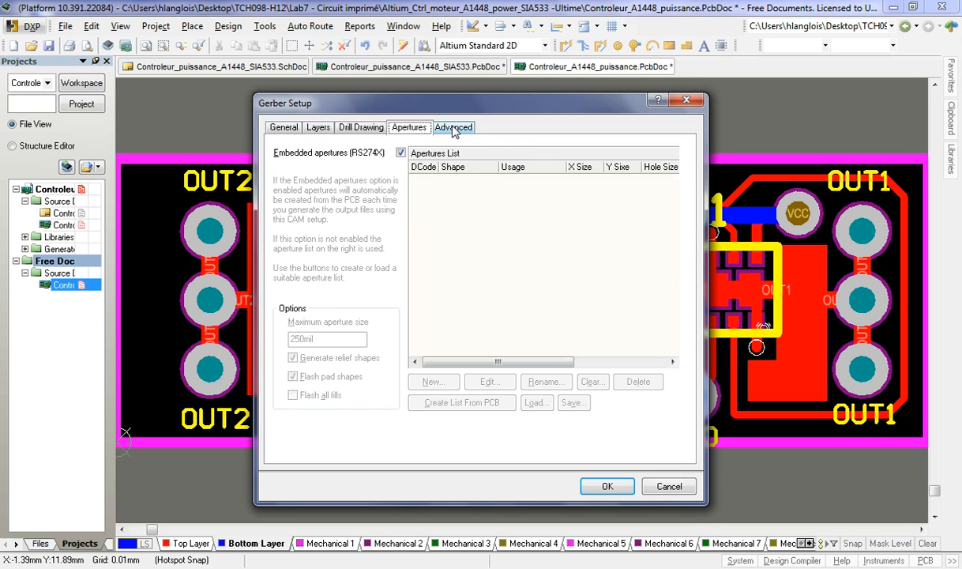
pyautogui.click(454, 129)
pyautogui.click(279, 128)
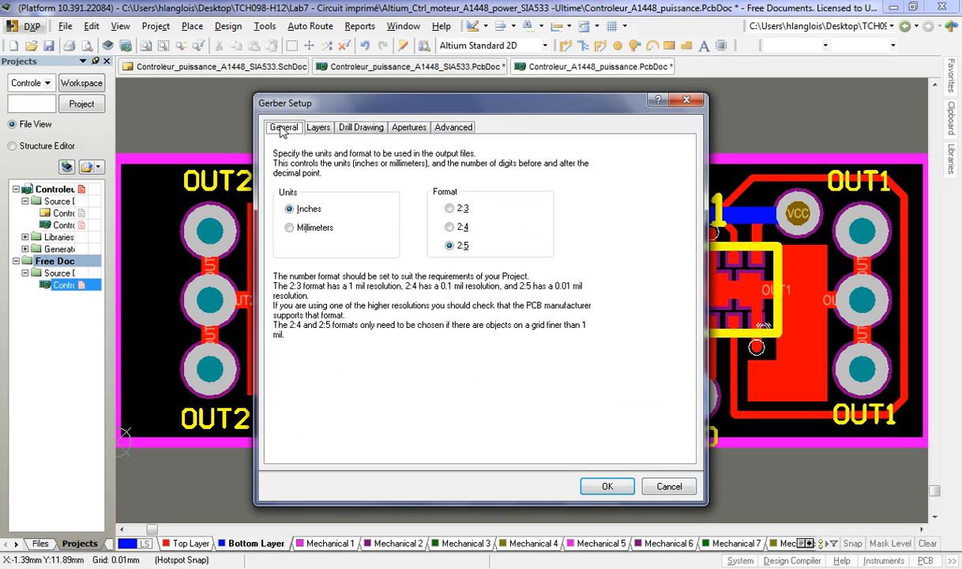
pyautogui.click(607, 487)
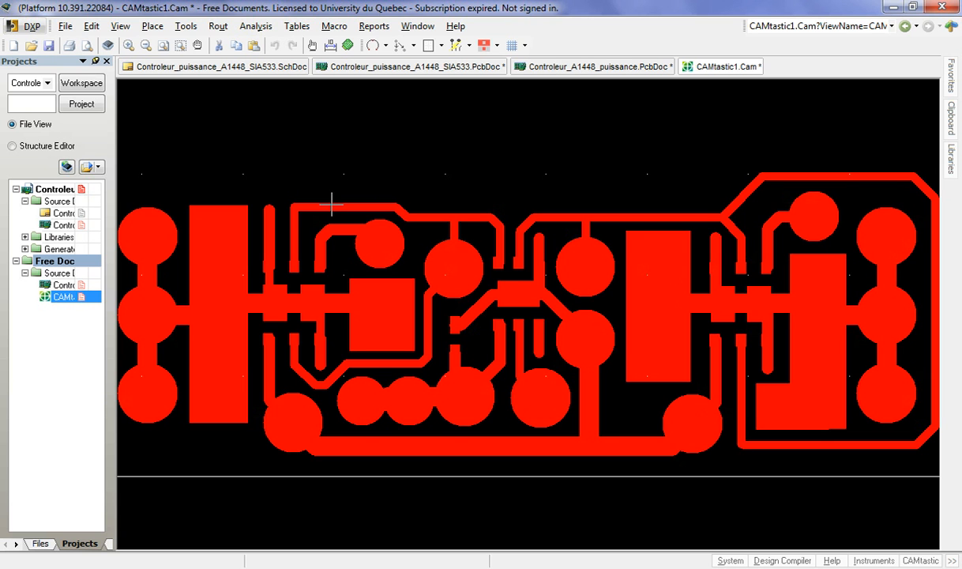
# Generate the NC drill files from Controleur_A1448_puissance.PcbDoc in inches with the 2:5 format, and import the drill data with the default settings.
pyautogui.doubleClick(66, 285)
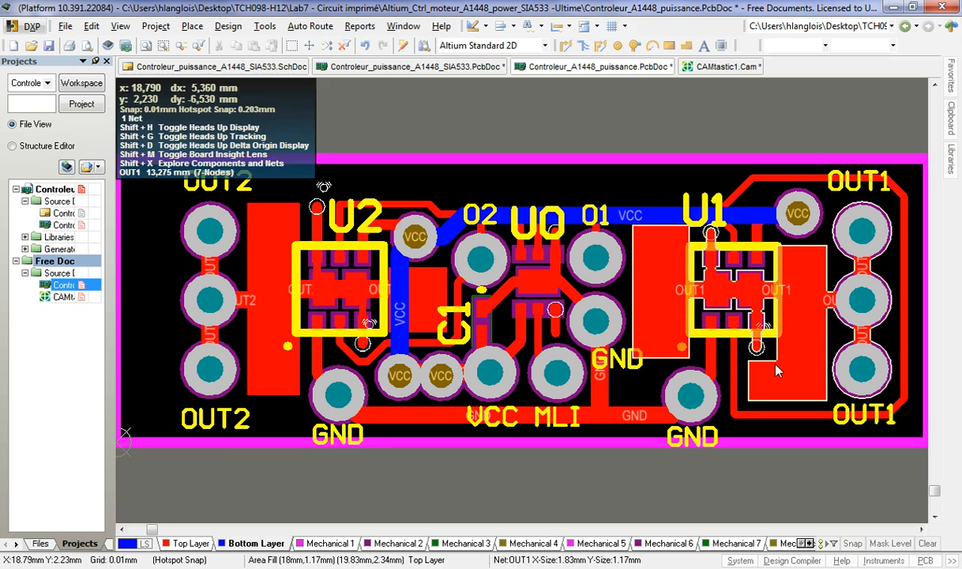
pyautogui.click(66, 26)
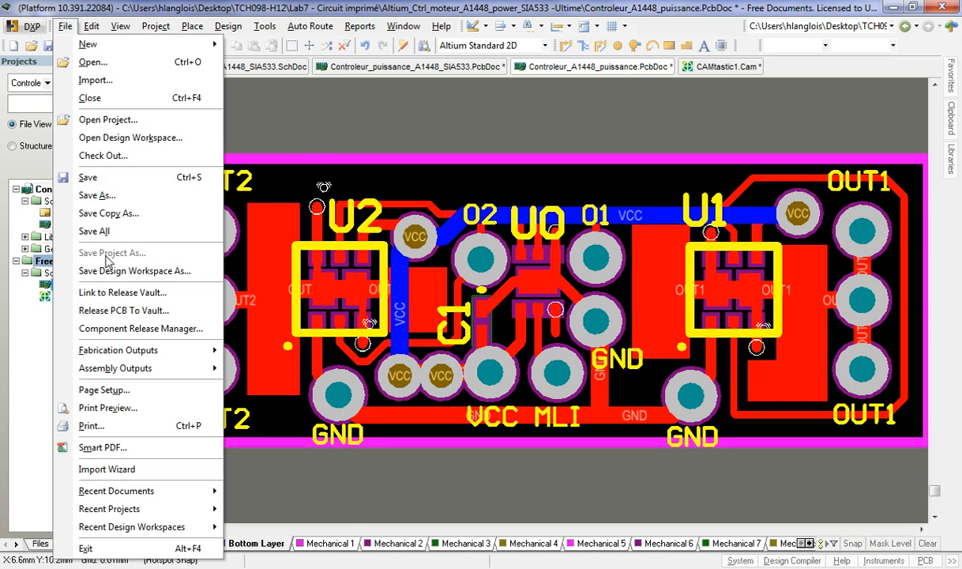
pyautogui.moveTo(128, 355)
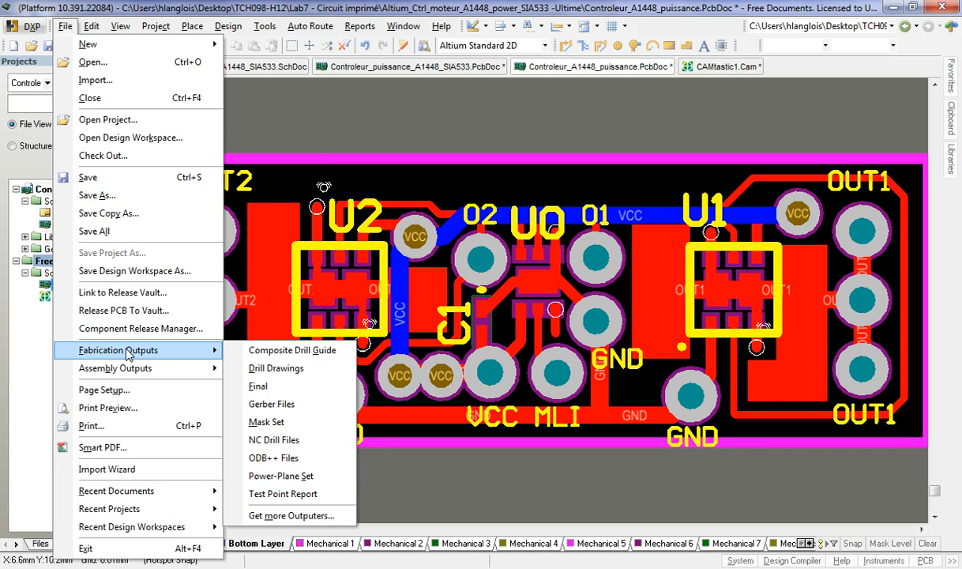
pyautogui.click(316, 442)
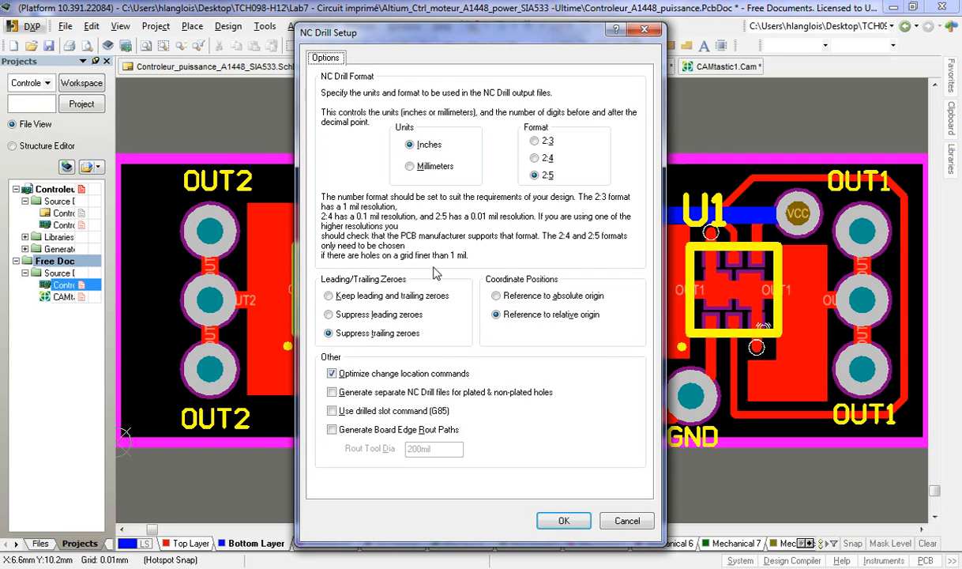
pyautogui.click(540, 175)
pyautogui.click(553, 517)
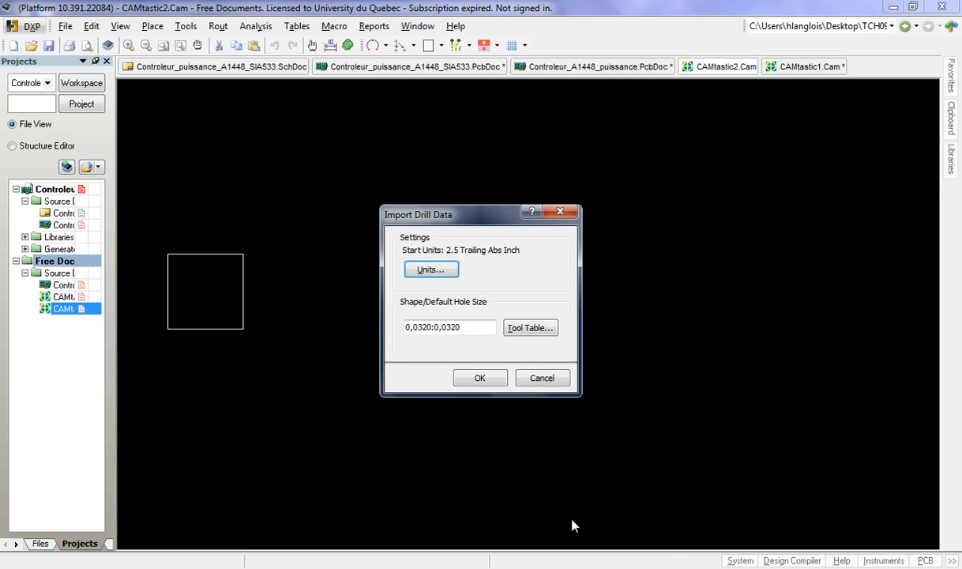
pyautogui.click(478, 379)
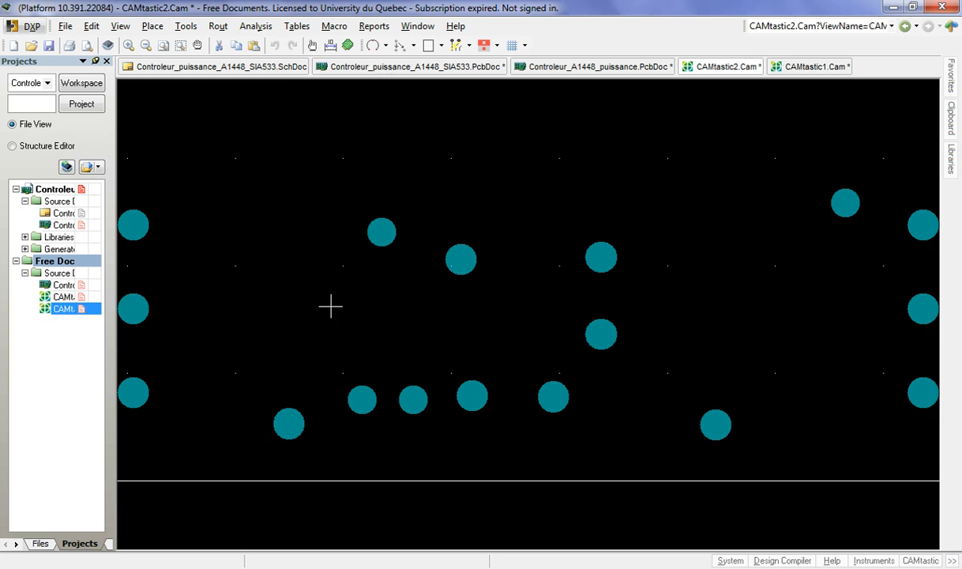
# Switch to Windows Explorer and open the Project Outputs folder inside Altium_Ctrl_moteur_A1448_power_SIA533 -Ultime, under TCH098-H12 and Lab7 - Circuit imprimé on the desktop.
pyautogui.click(305, 568)
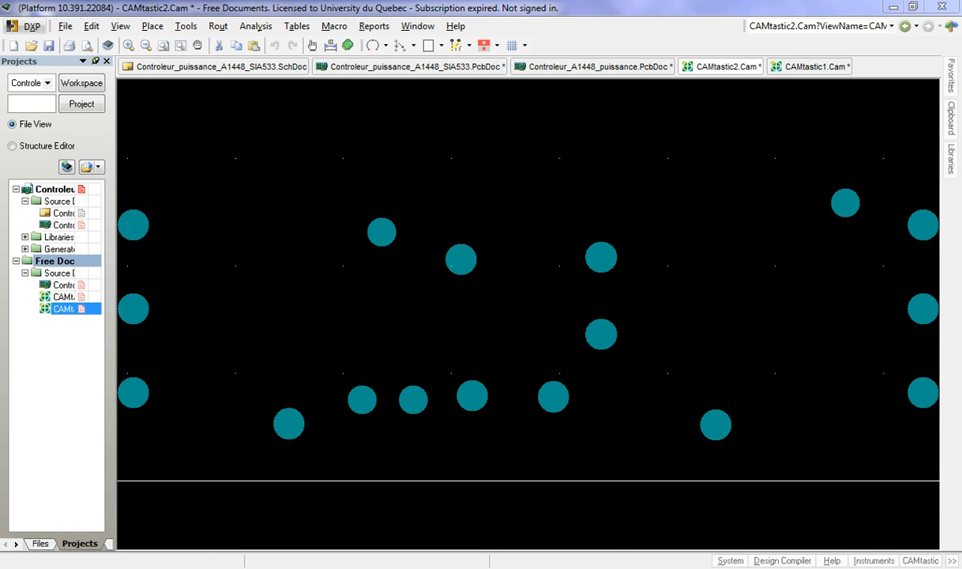
pyautogui.click(253, 509)
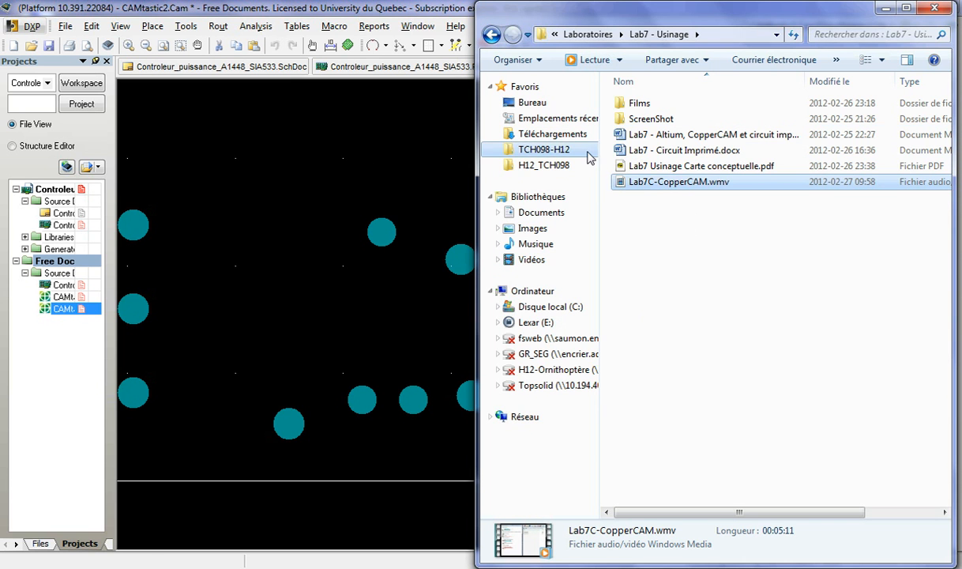
pyautogui.click(532, 103)
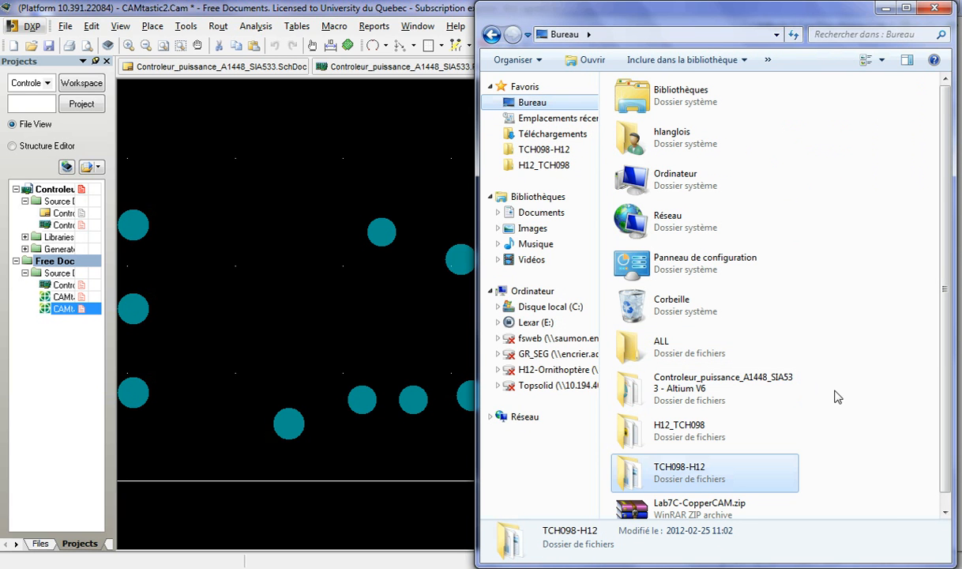
pyautogui.doubleClick(713, 468)
pyautogui.scroll(-1, 655, 320)
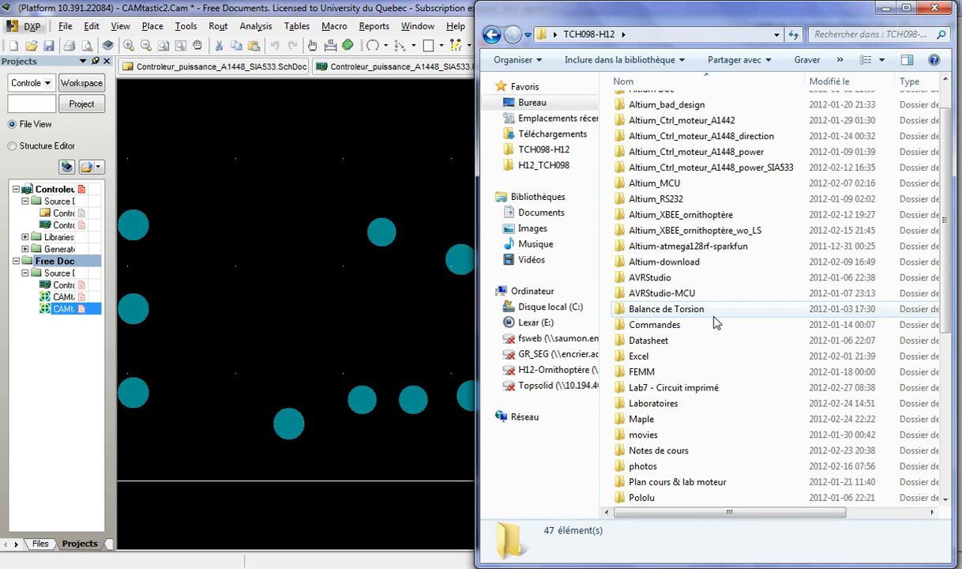
pyautogui.scroll(-1, 664, 379)
pyautogui.scroll(1, 696, 362)
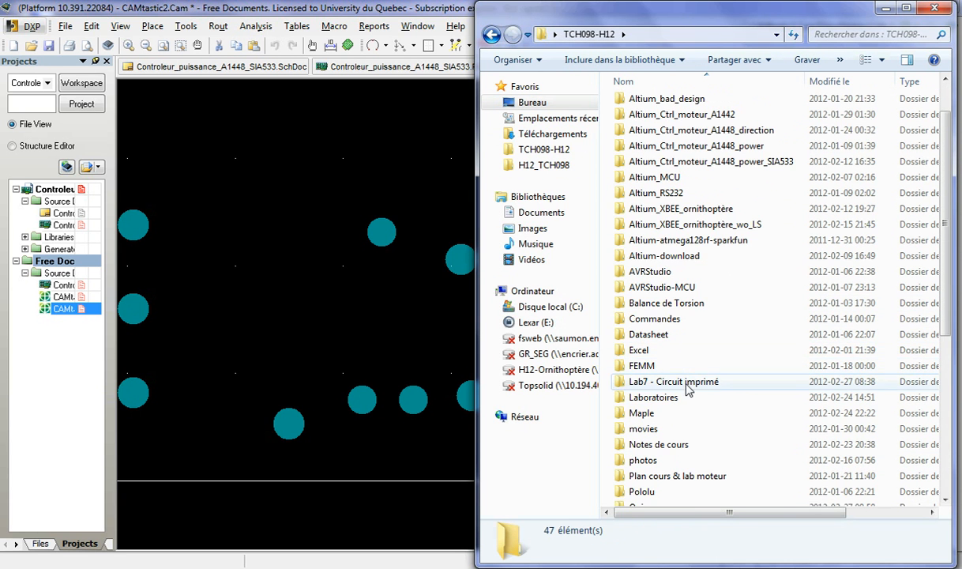
pyautogui.doubleClick(675, 382)
pyautogui.doubleClick(733, 105)
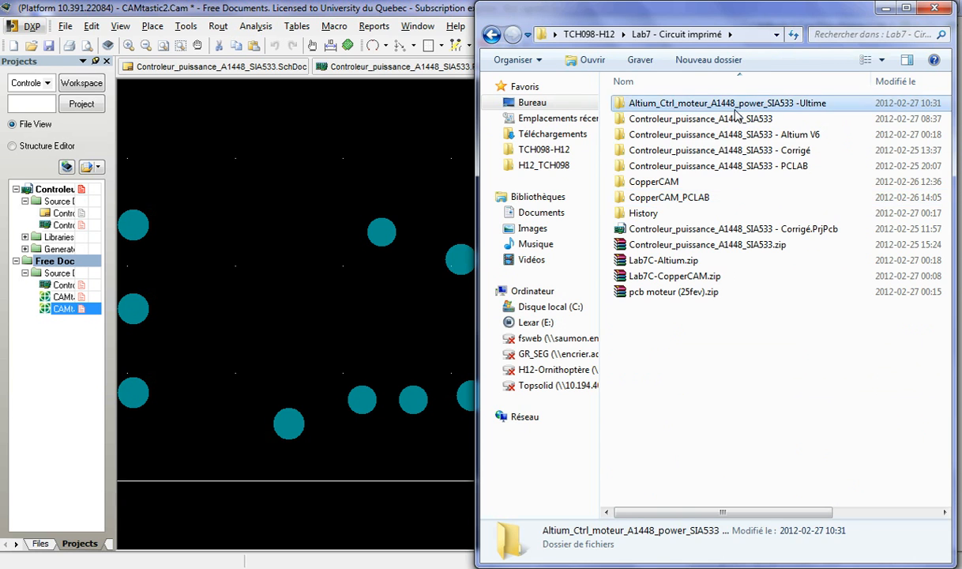
pyautogui.doubleClick(698, 153)
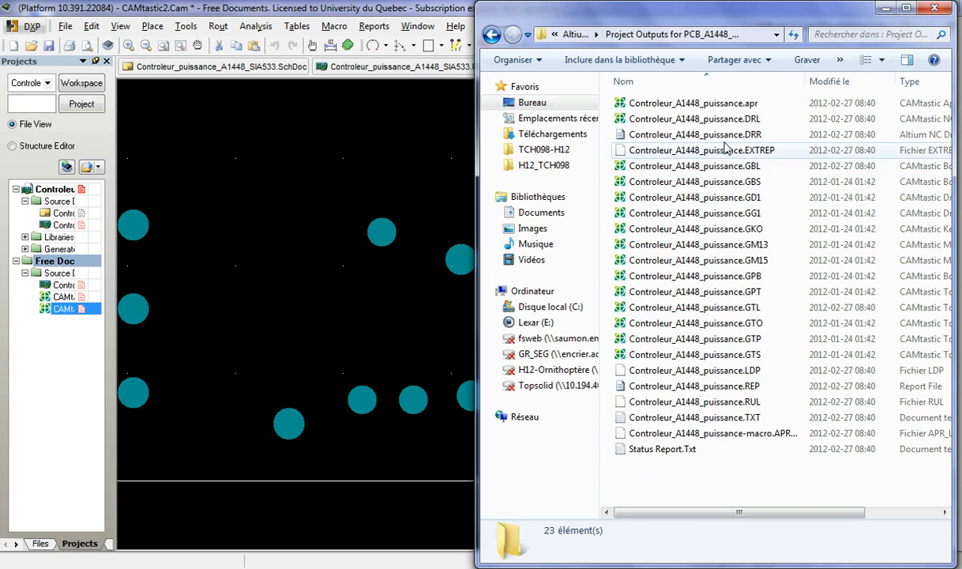
# Locate the Controleur_A1448_puissance.GTL and Controleur_A1448_puissance.TXT output files, and switch back to Altium Designer.
pyautogui.click(748, 309)
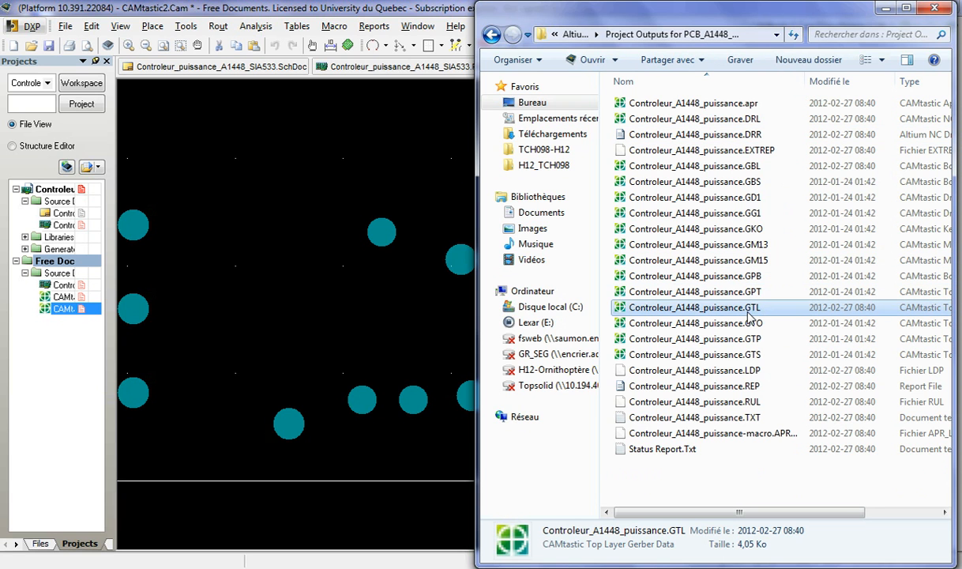
pyautogui.click(753, 418)
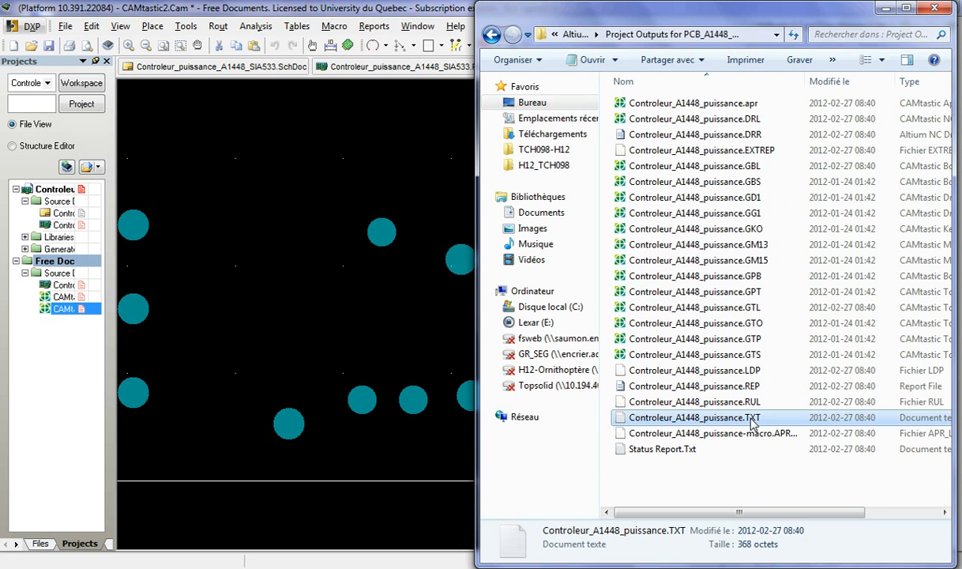
pyautogui.click(398, 14)
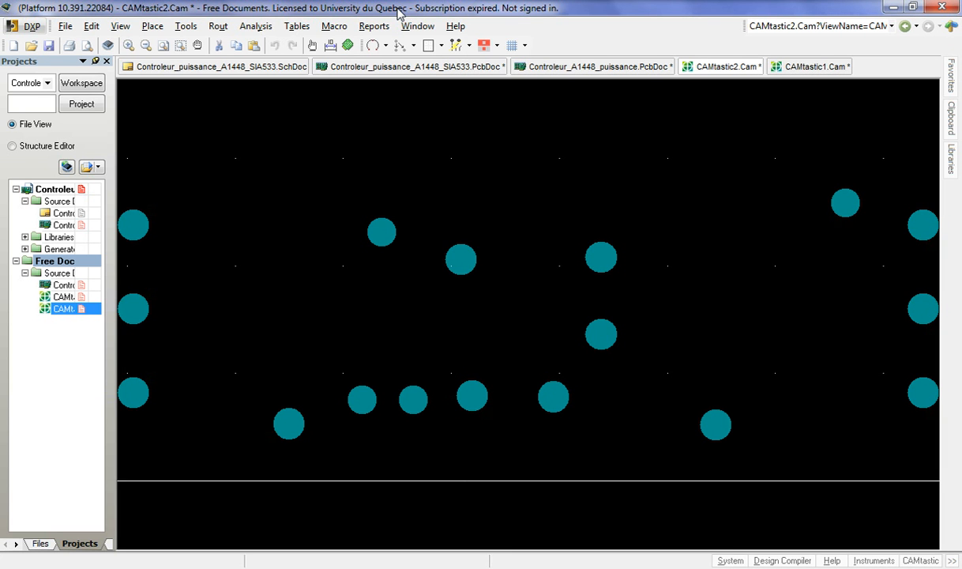